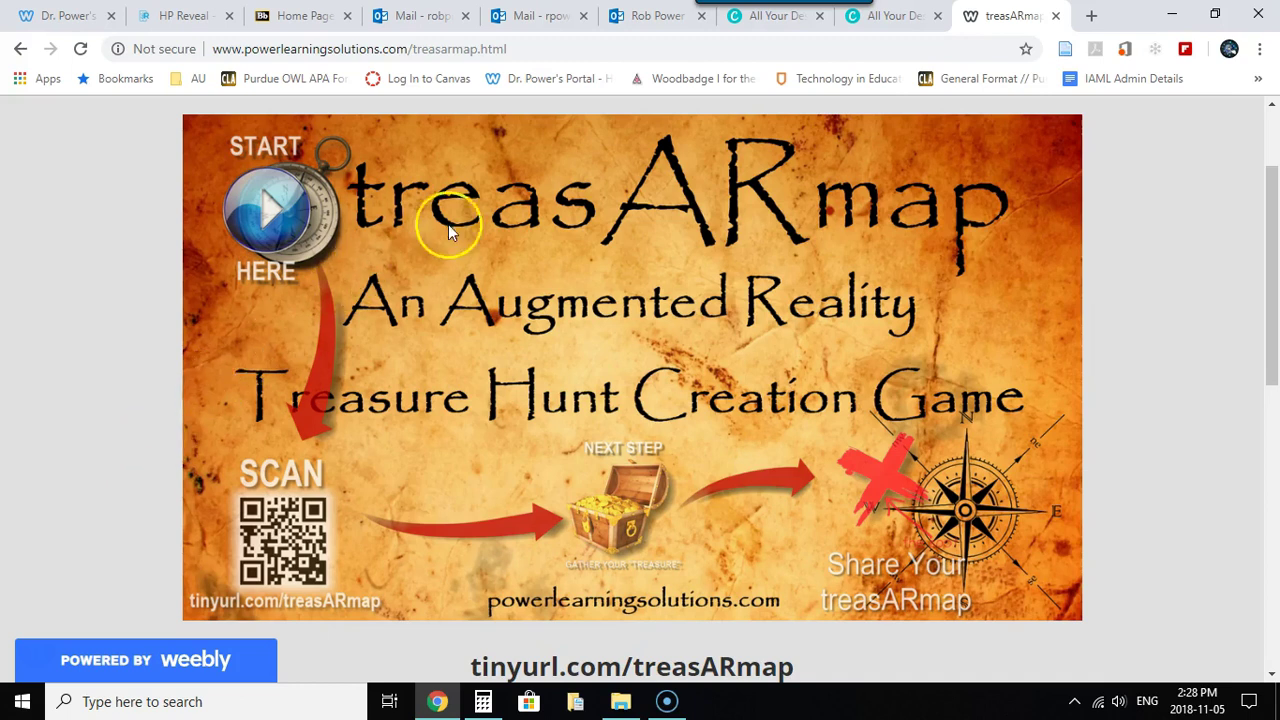
# Switch to the Canva tab showing the Create a design page
pyautogui.click(894, 18)
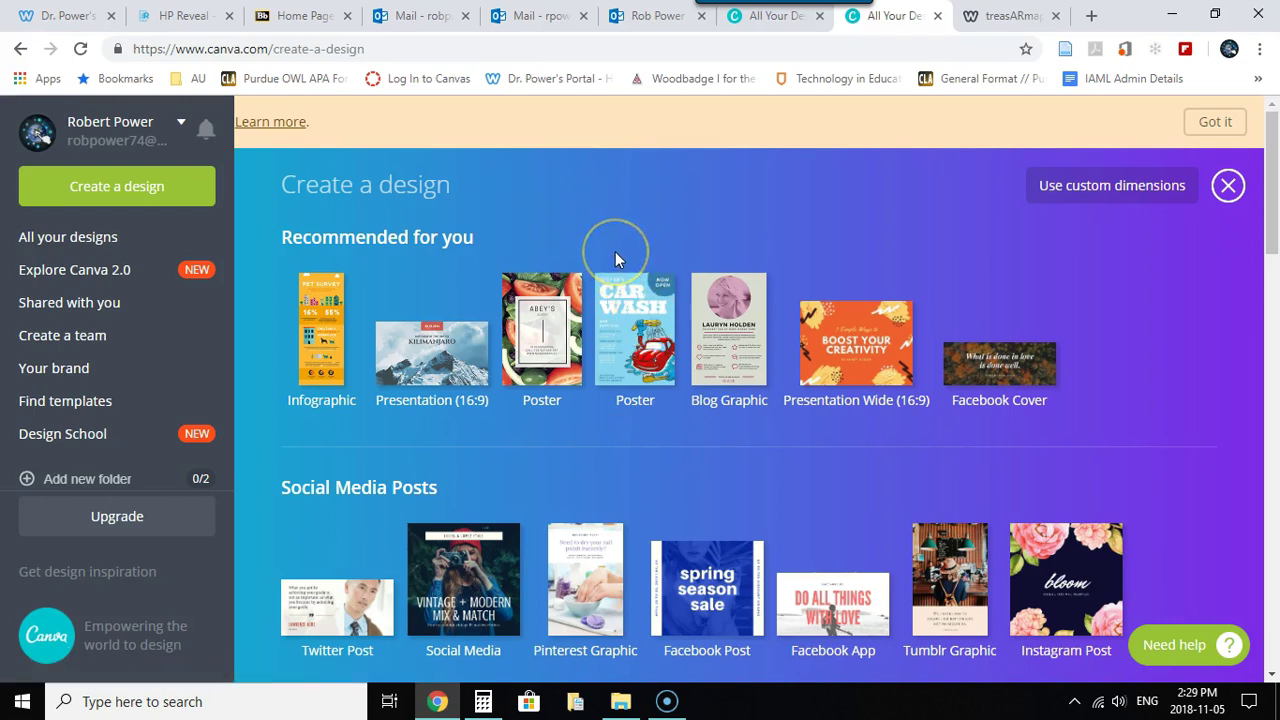
# Start a blank Poster (18 in × 24 in) design and put the images folder window away
pyautogui.click(638, 324)
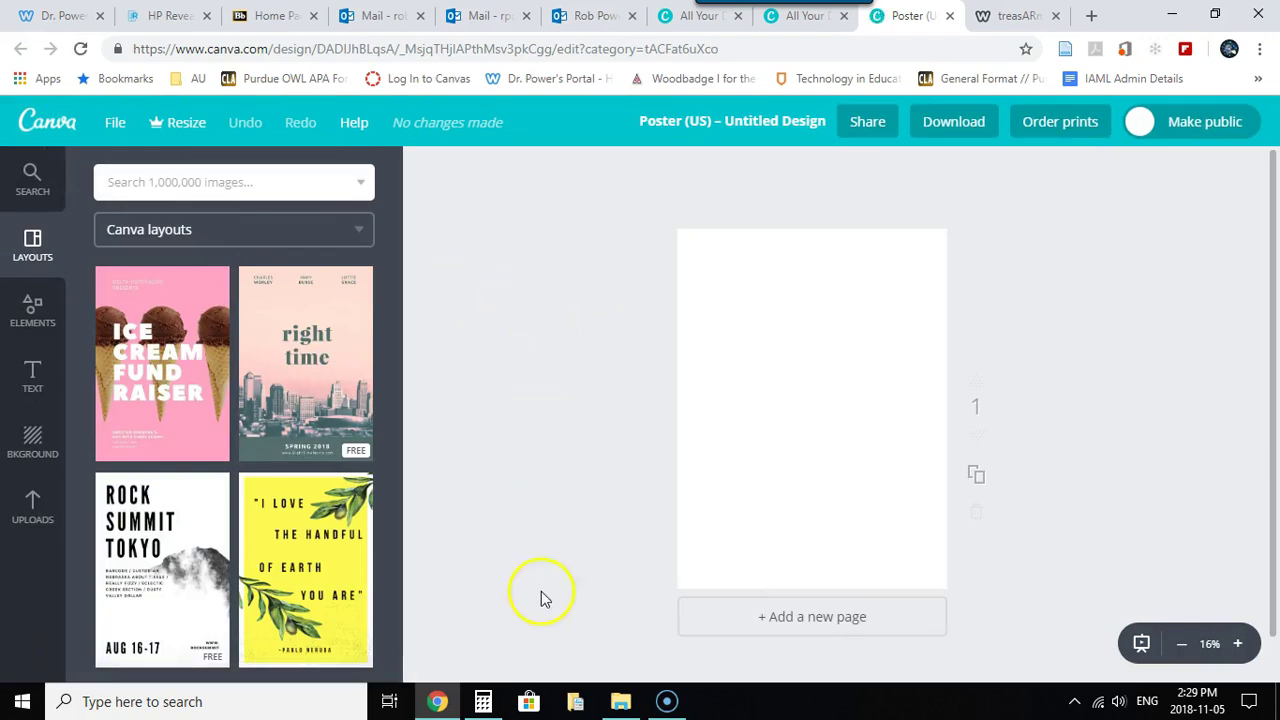
pyautogui.click(620, 701)
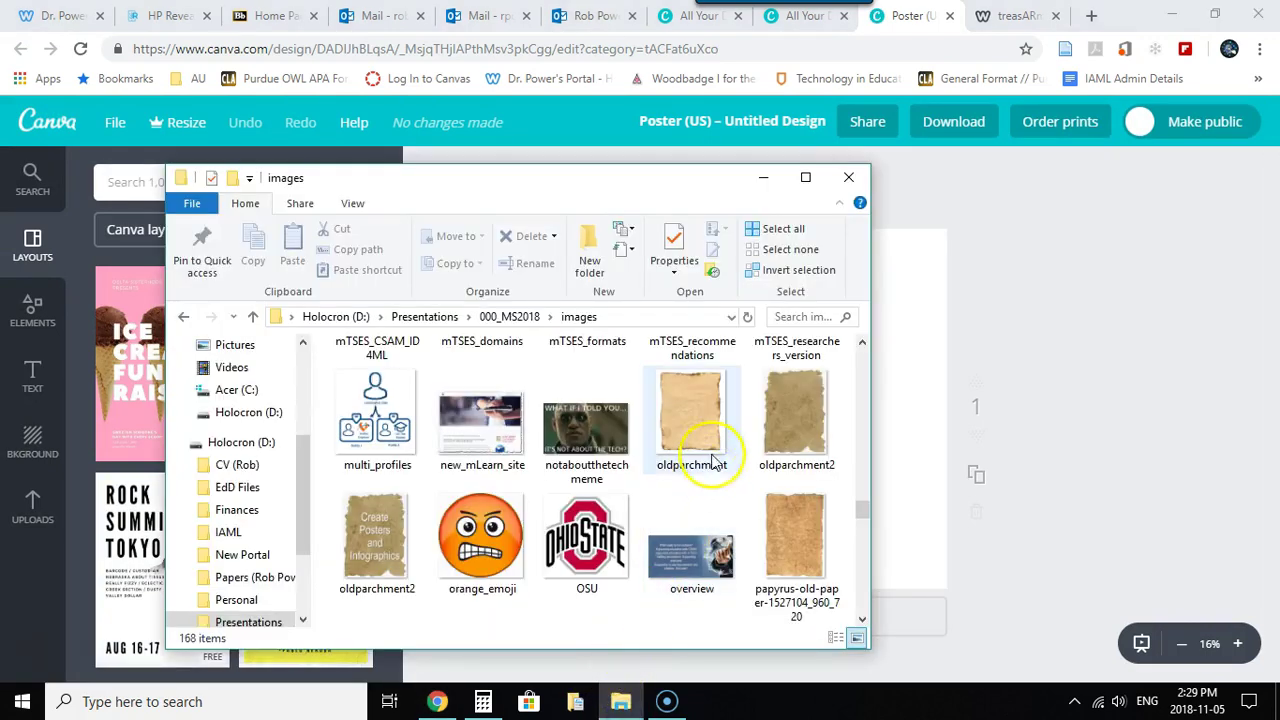
pyautogui.click(765, 177)
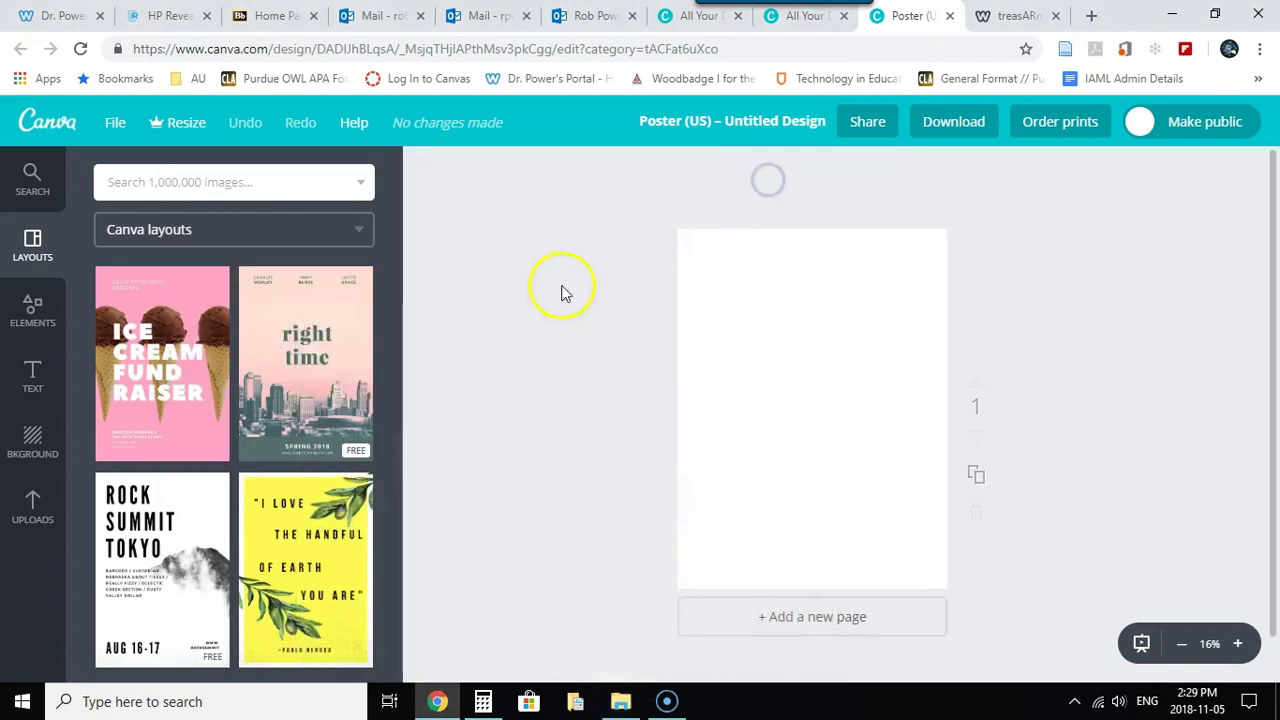
# Drag the uploaded parchment image onto the poster and resize it to cover the whole page
pyautogui.click(36, 507)
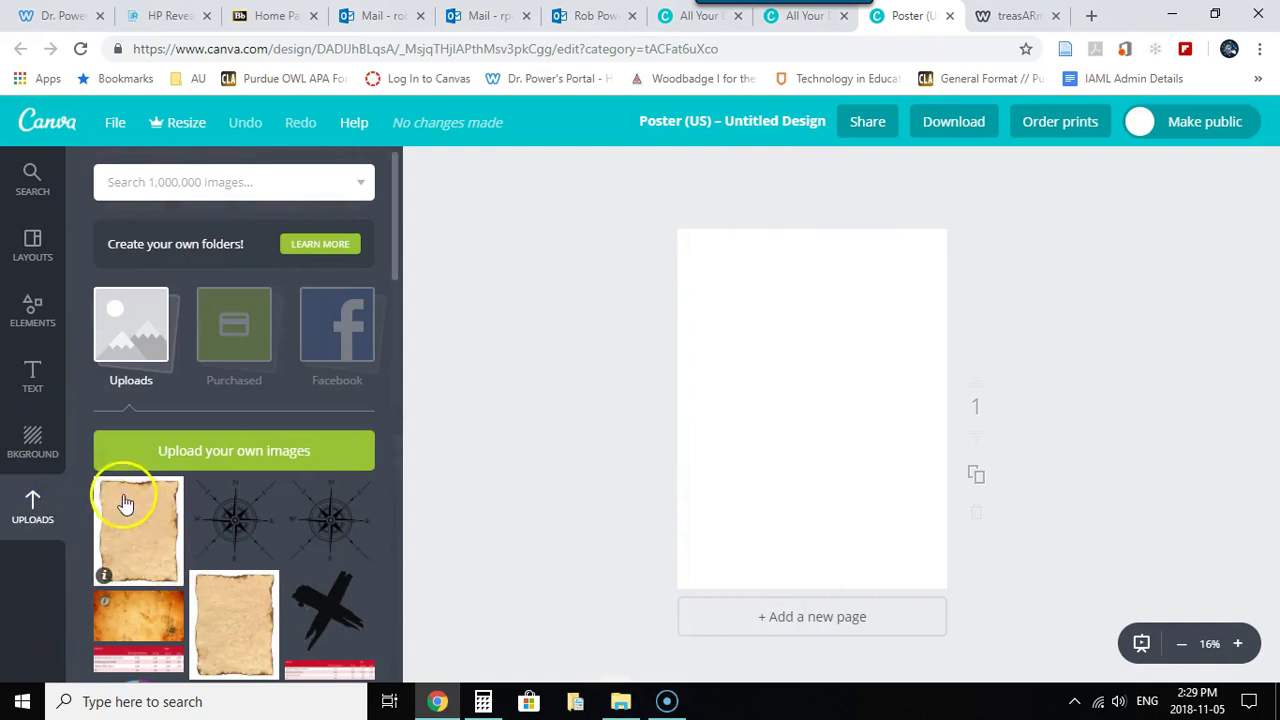
pyautogui.moveTo(130, 505); pyautogui.dragTo(722, 265)
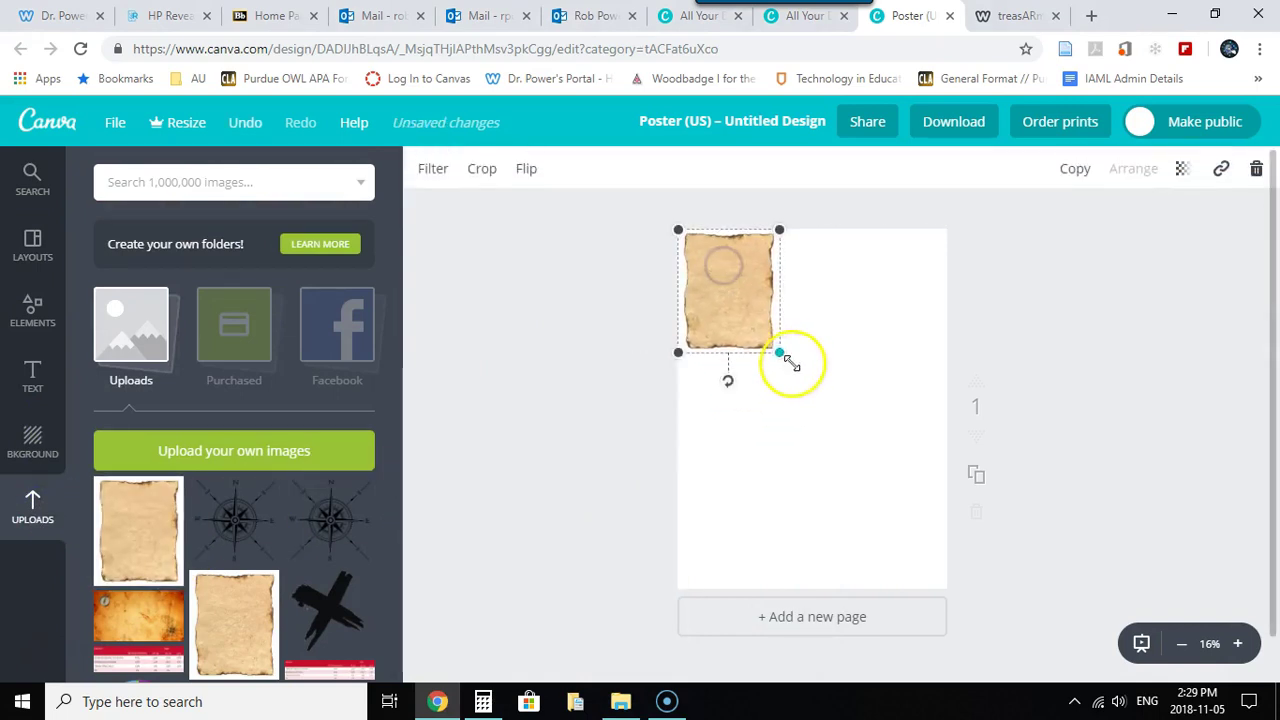
pyautogui.moveTo(780, 356); pyautogui.dragTo(947, 590)
pyautogui.click(828, 552)
pyautogui.moveTo(886, 507); pyautogui.dragTo(878, 515)
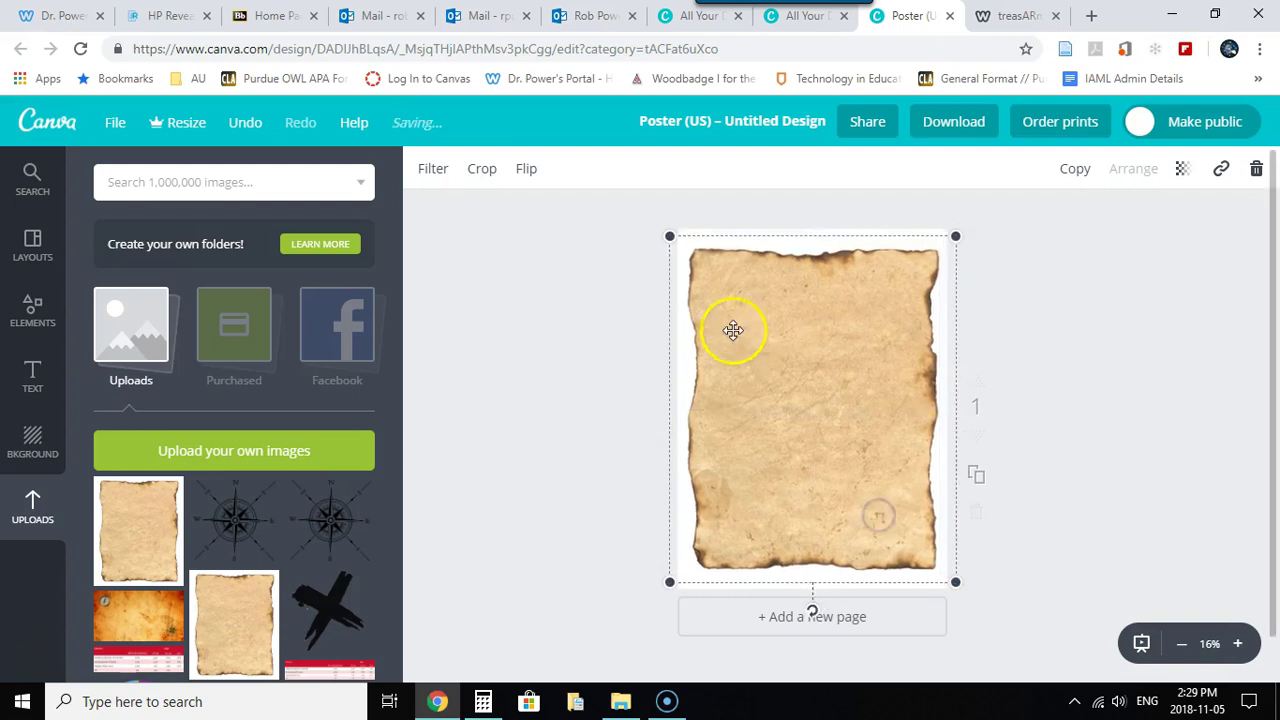
pyautogui.moveTo(669, 237); pyautogui.dragTo(661, 227)
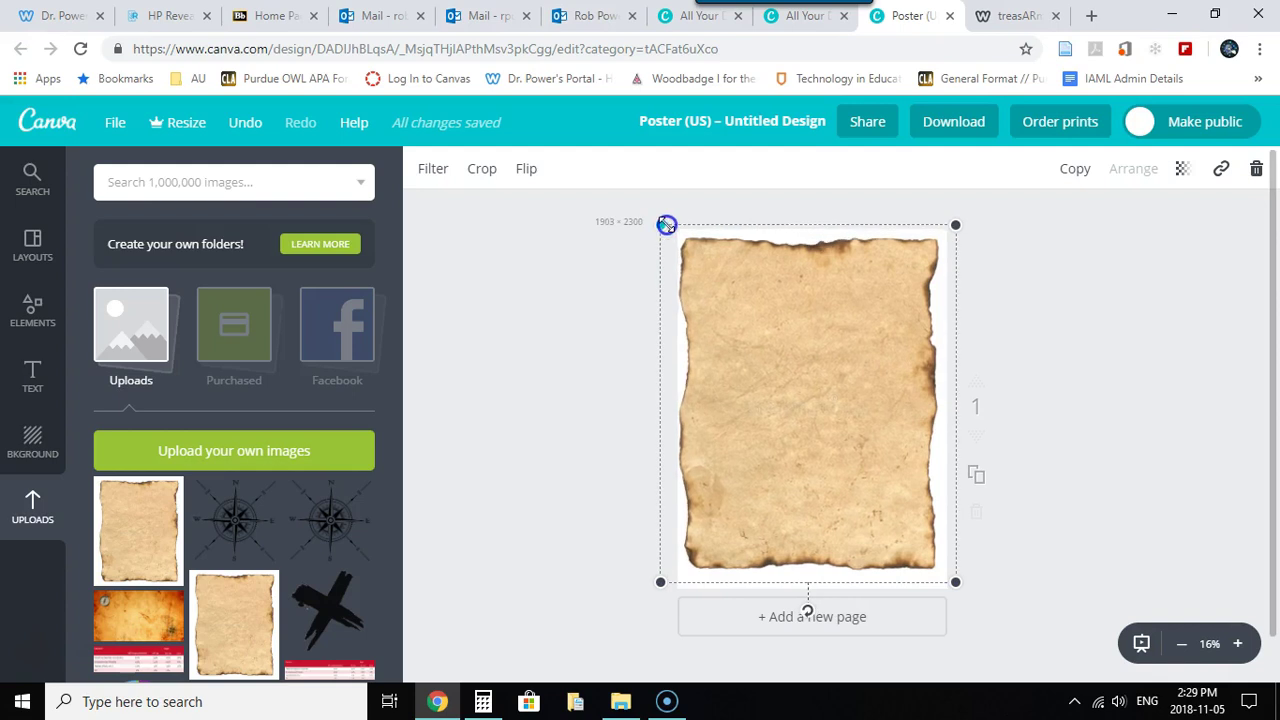
pyautogui.click(750, 293)
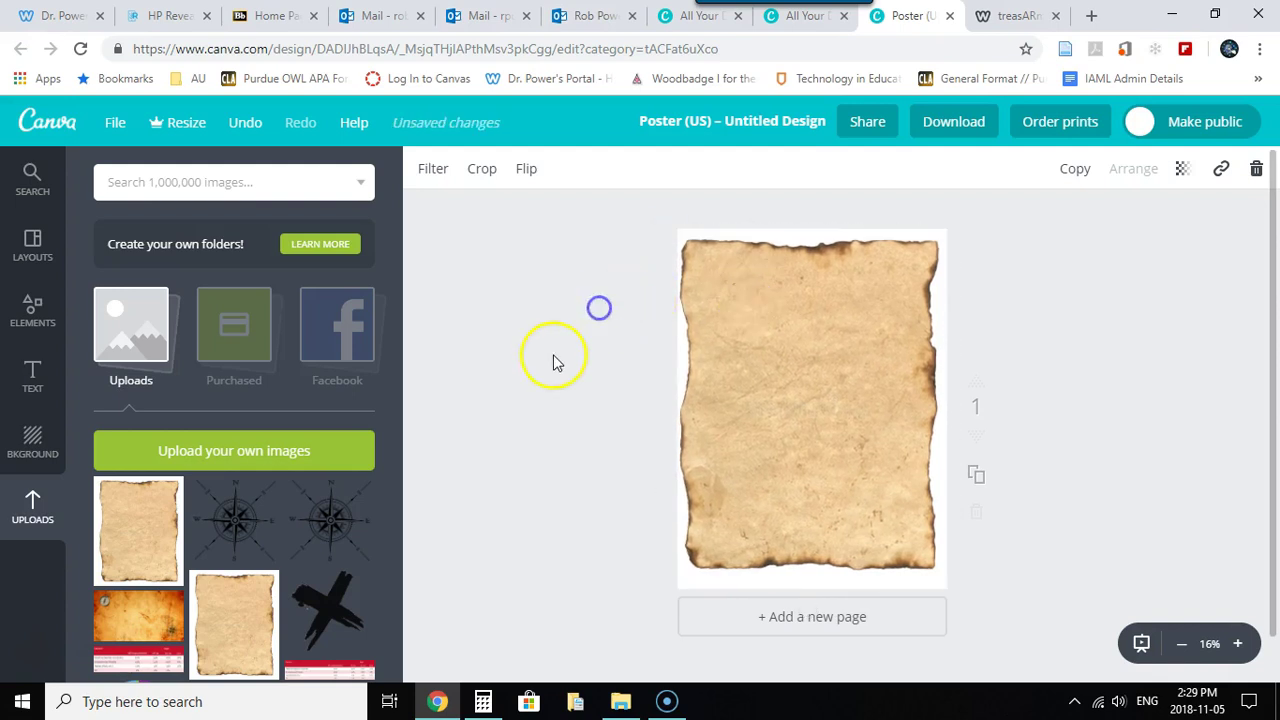
pyautogui.click(599, 308)
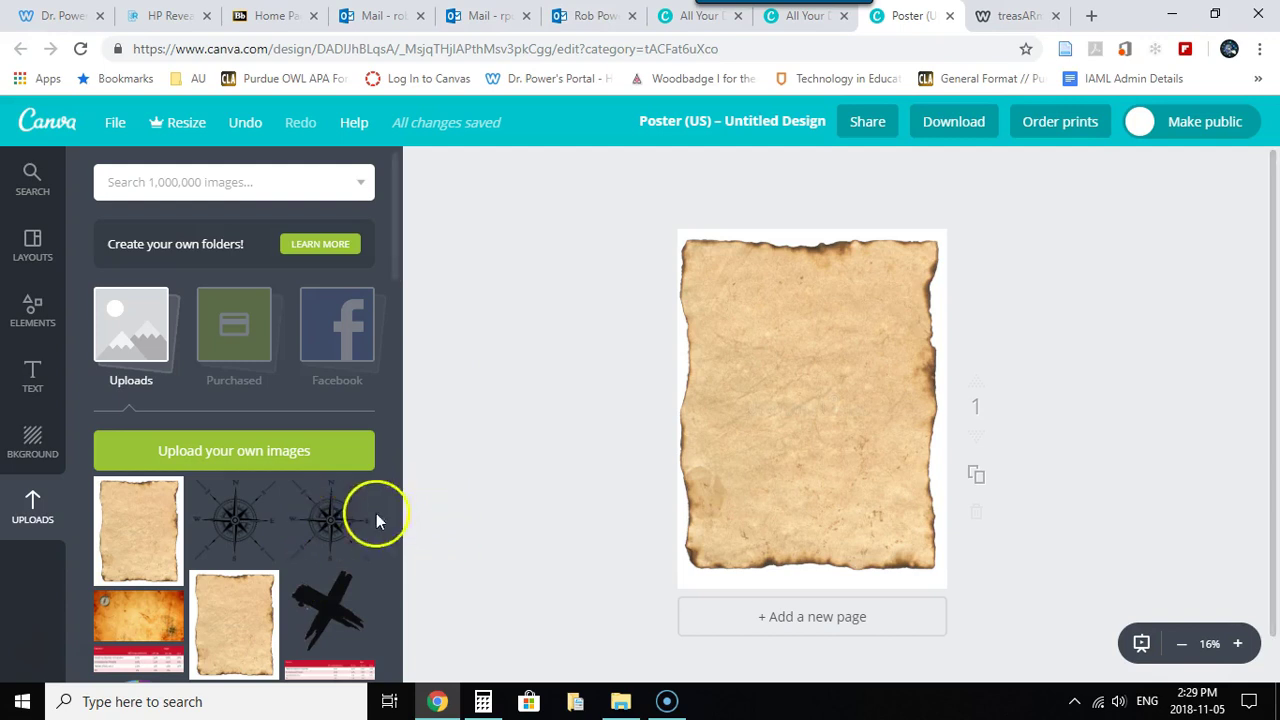
# Place the uploaded compass rose at the parchment's top right and the black X at its lower left
pyautogui.moveTo(332, 520); pyautogui.dragTo(878, 326)
pyautogui.click(508, 397)
pyautogui.moveTo(335, 590); pyautogui.dragTo(734, 522)
pyautogui.click(588, 428)
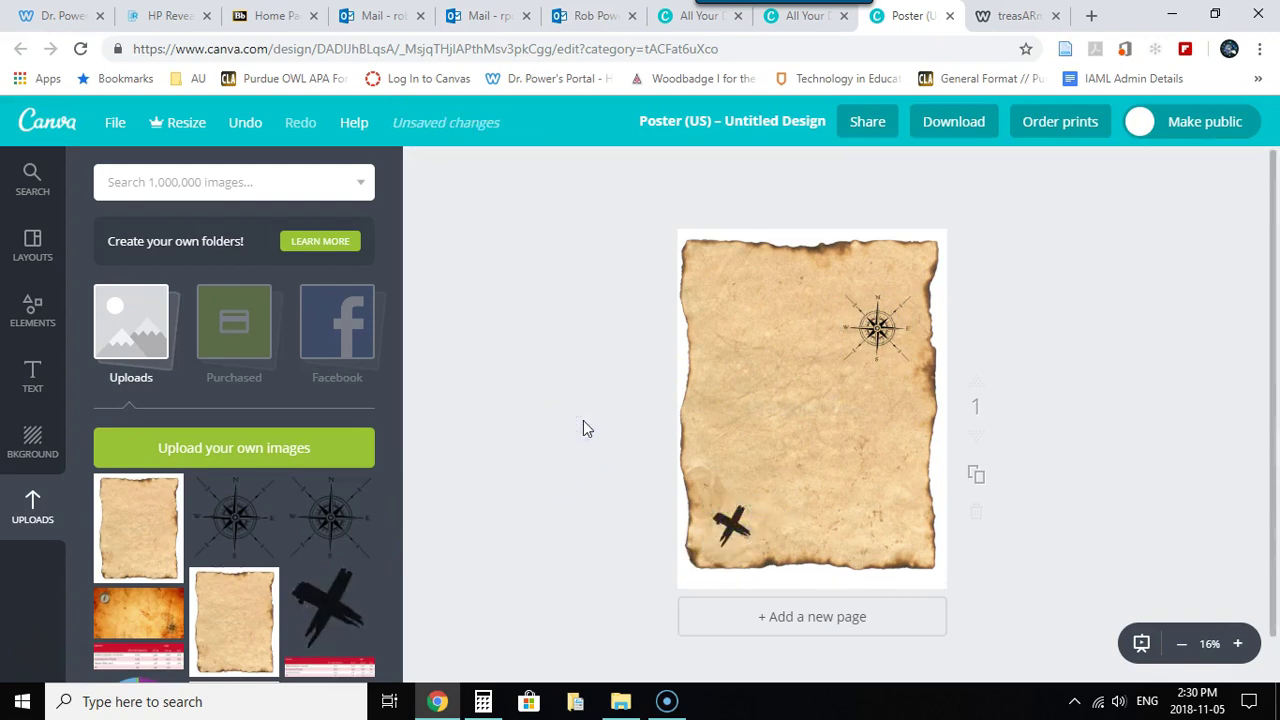
pyautogui.moveTo(876, 323); pyautogui.dragTo(881, 349)
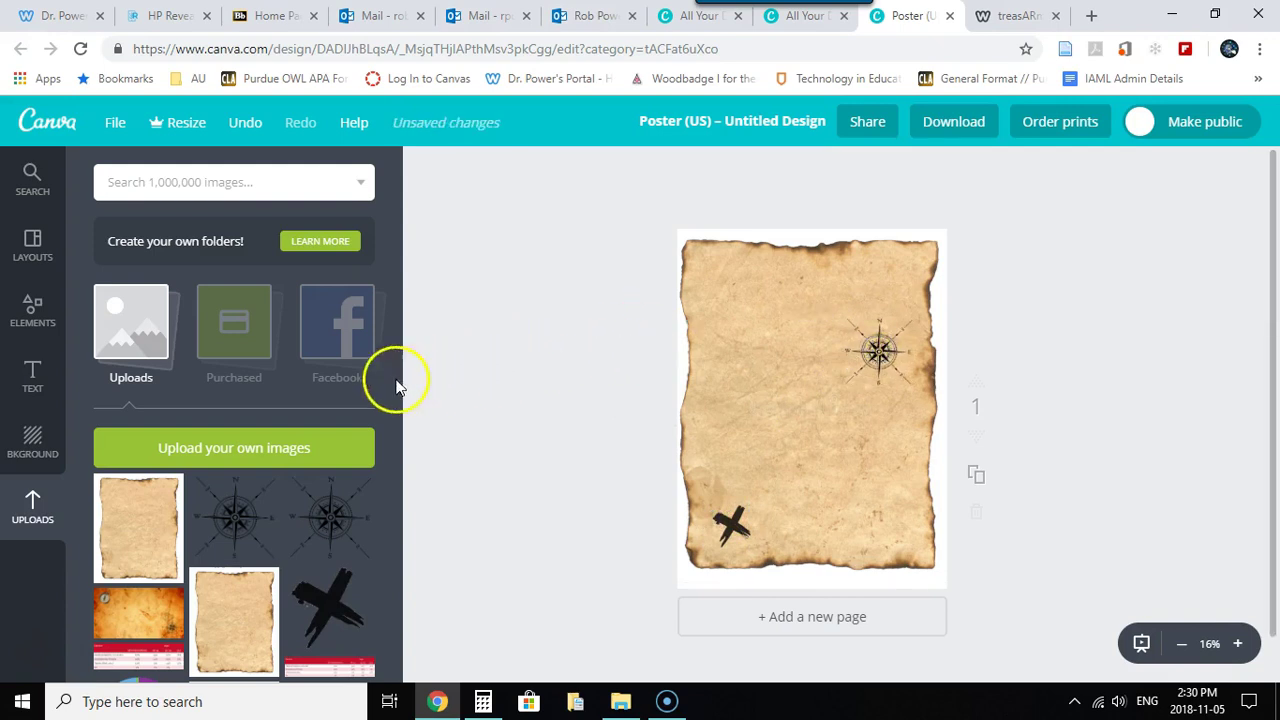
# Add a heading reading 'treasARmap' with 'Demo' on a second line, then select both lines
pyautogui.click(33, 373)
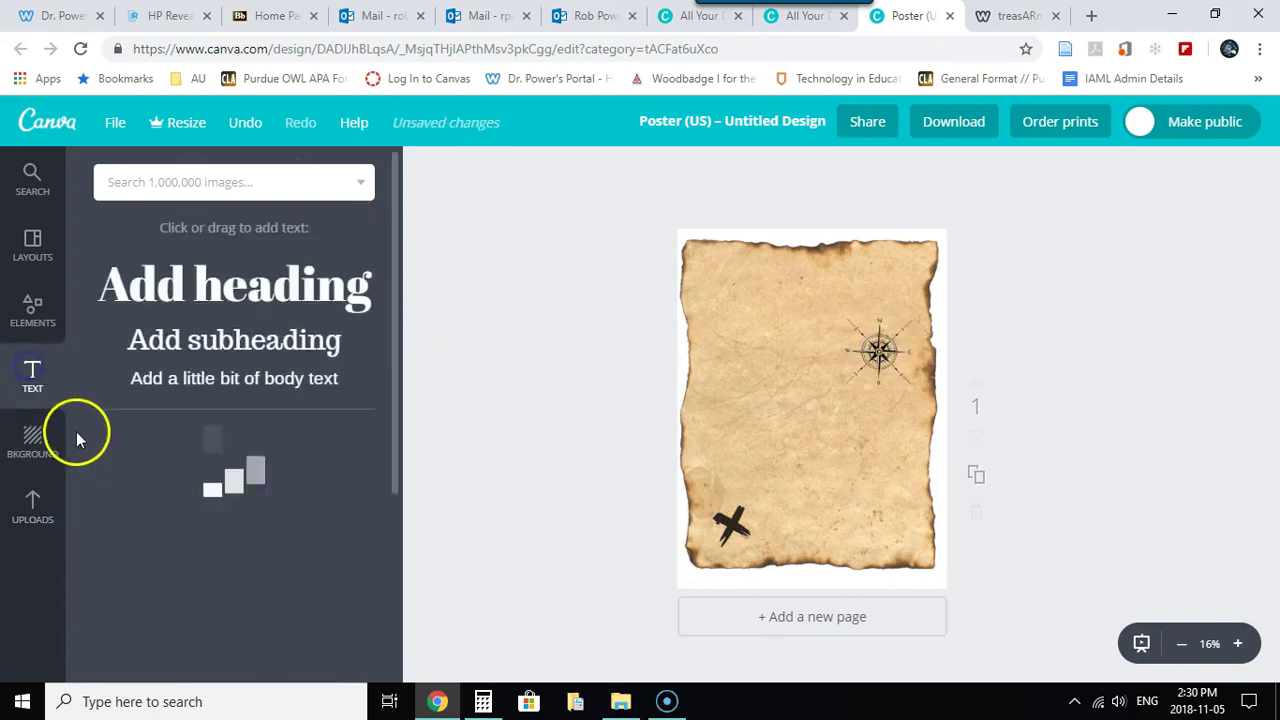
pyautogui.click(218, 284)
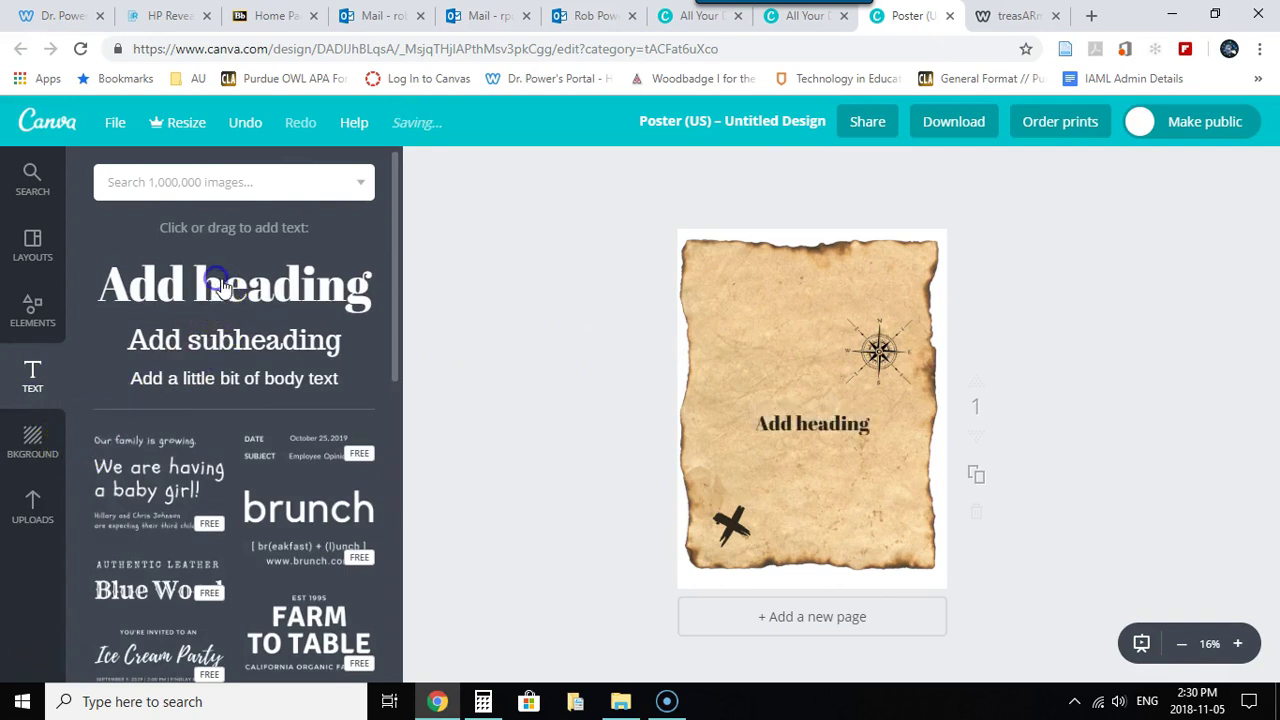
pyautogui.doubleClick(812, 423)
pyautogui.click(800, 444)
pyautogui.write('treacs')
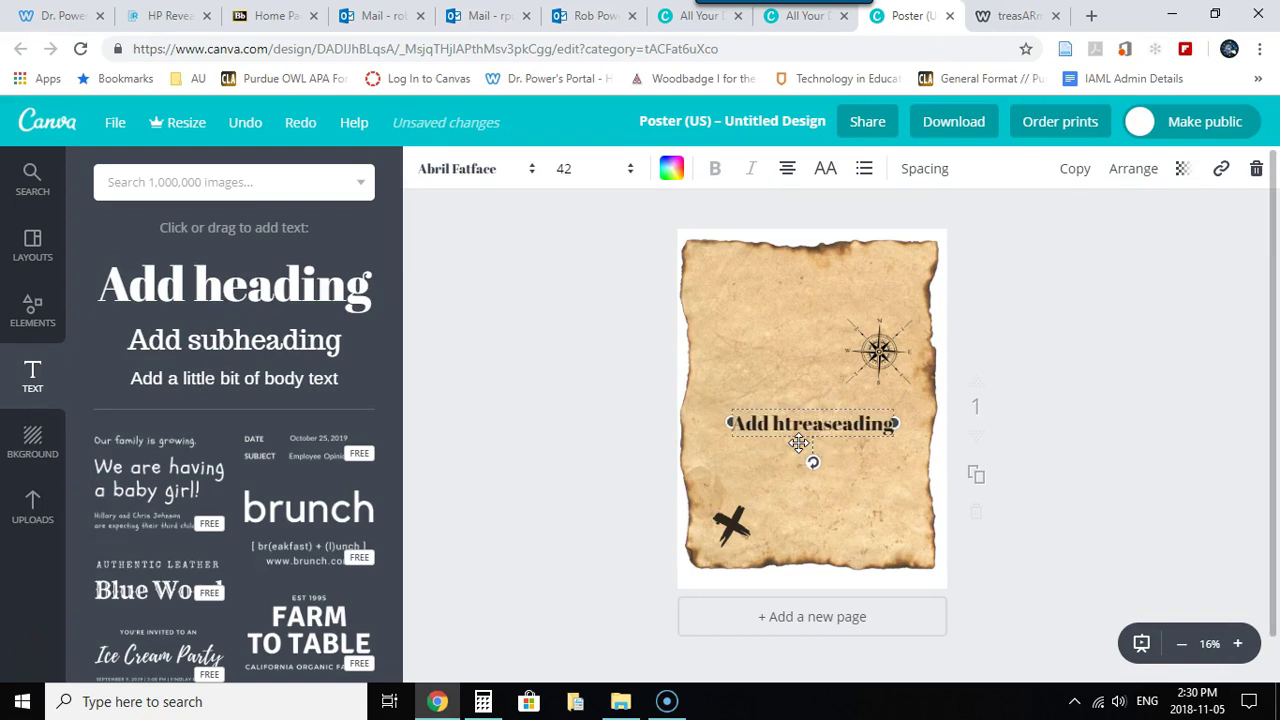
pyautogui.press('BackSpace')
pyautogui.press('BackSpace')
pyautogui.press('BackSpace')
pyautogui.press('BackSpace')
pyautogui.press('BackSpace')
pyautogui.press('BackSpace')
pyautogui.press('BackSpace')
pyautogui.press('BackSpace')
pyautogui.press('BackSpace')
pyautogui.press('BackSpace')
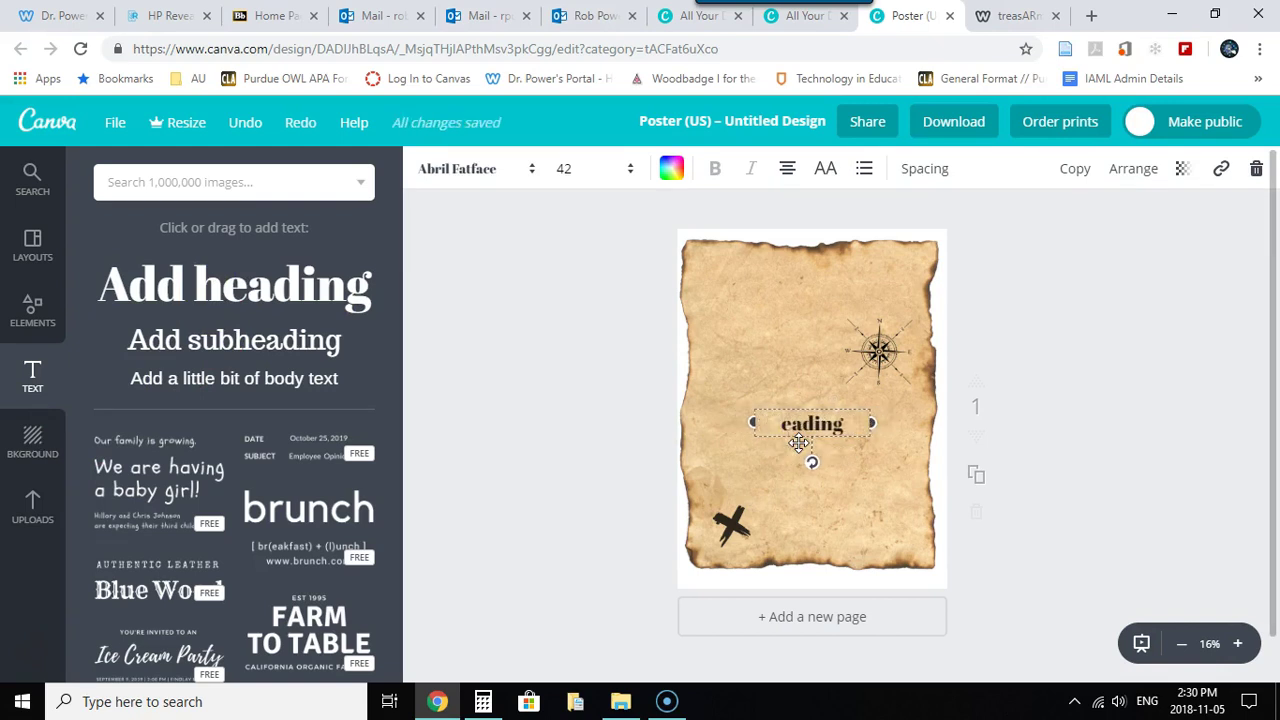
pyautogui.write('treasARmap')
pyautogui.press('Return')
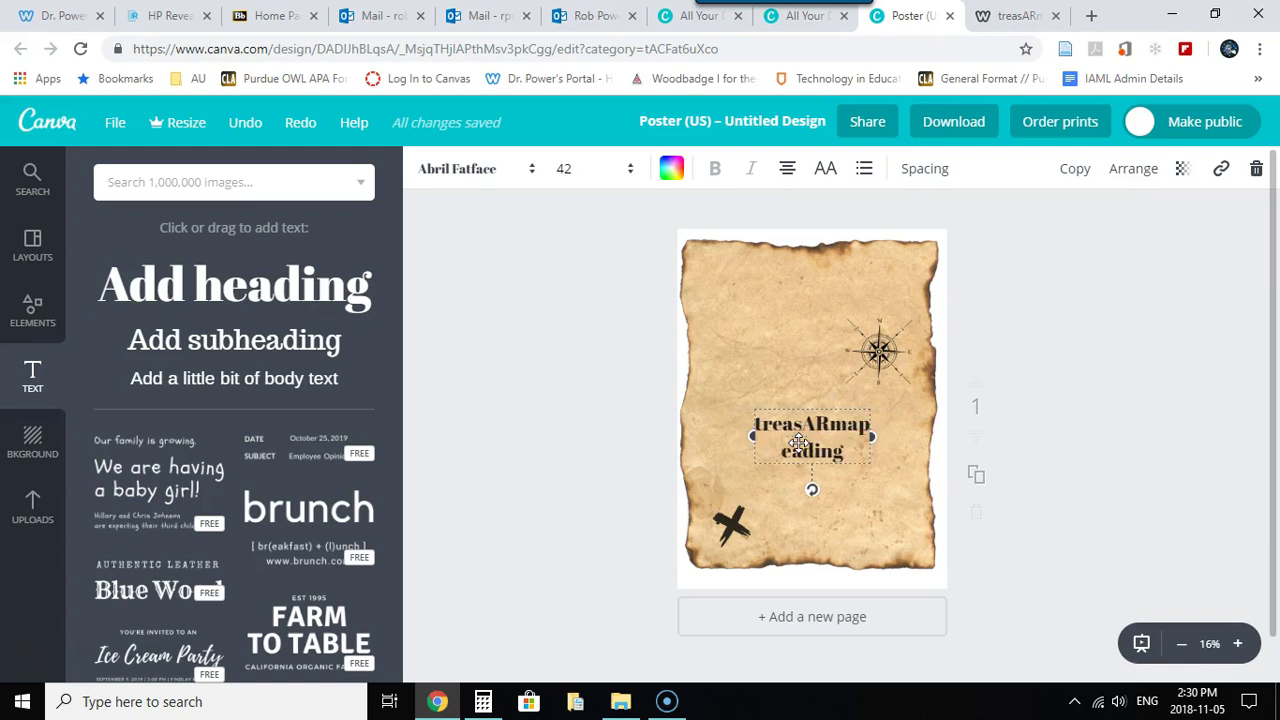
pyautogui.write('De')
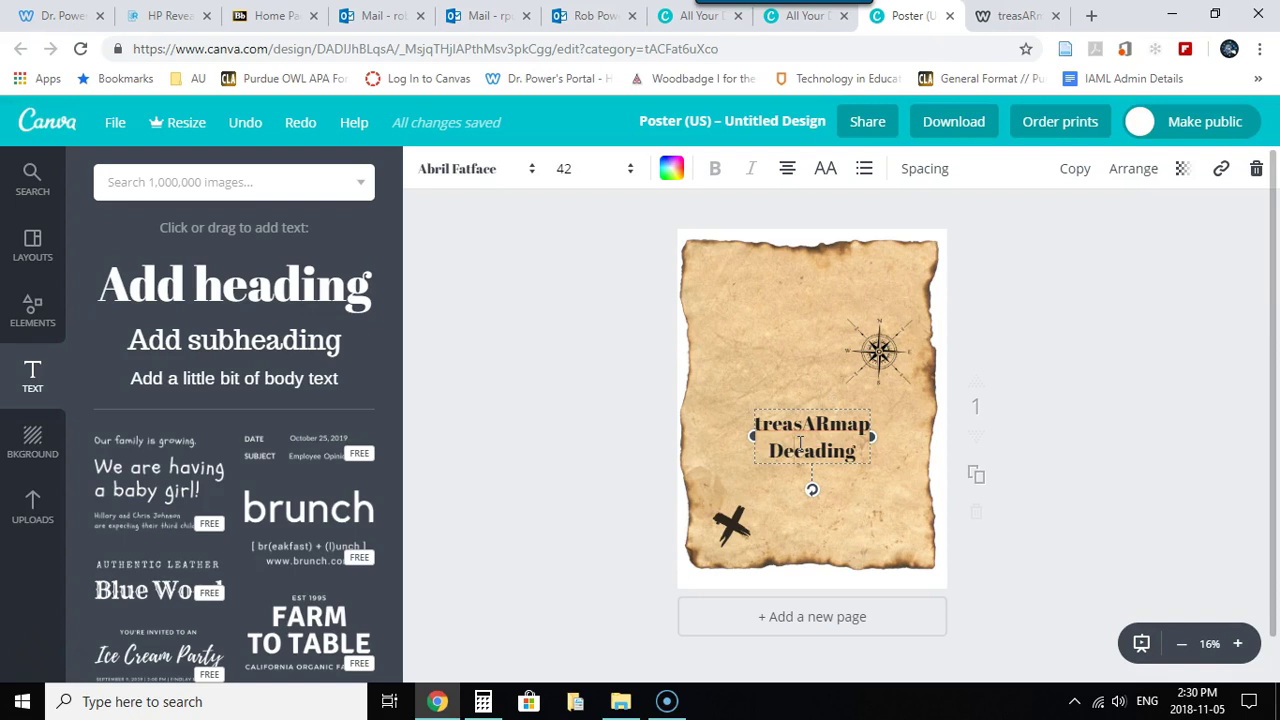
pyautogui.write('mo')
pyautogui.press('Delete')
pyautogui.press('Delete')
pyautogui.press('Delete')
pyautogui.press('Delete')
pyautogui.press('Delete')
pyautogui.press('Delete')
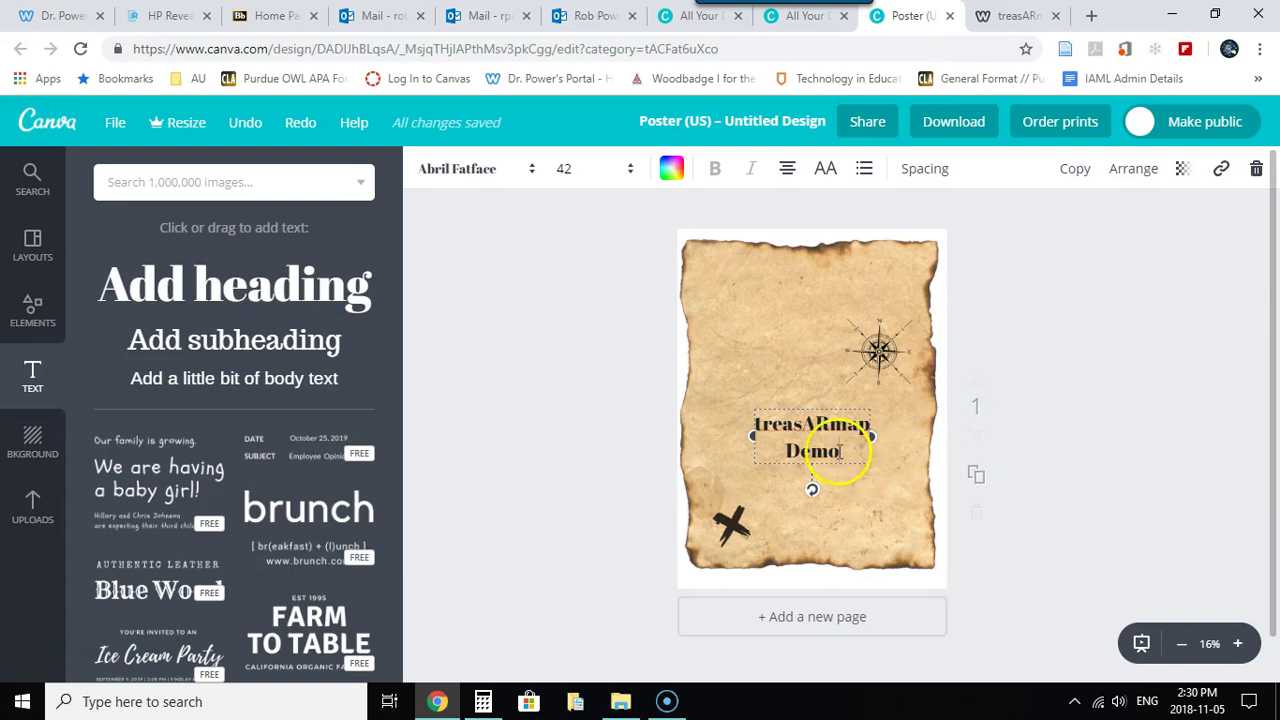
pyautogui.moveTo(838, 450); pyautogui.dragTo(745, 425)
# Apply the Berkshire Swash font to the title and move it to the top of the parchment
pyautogui.click(531, 176)
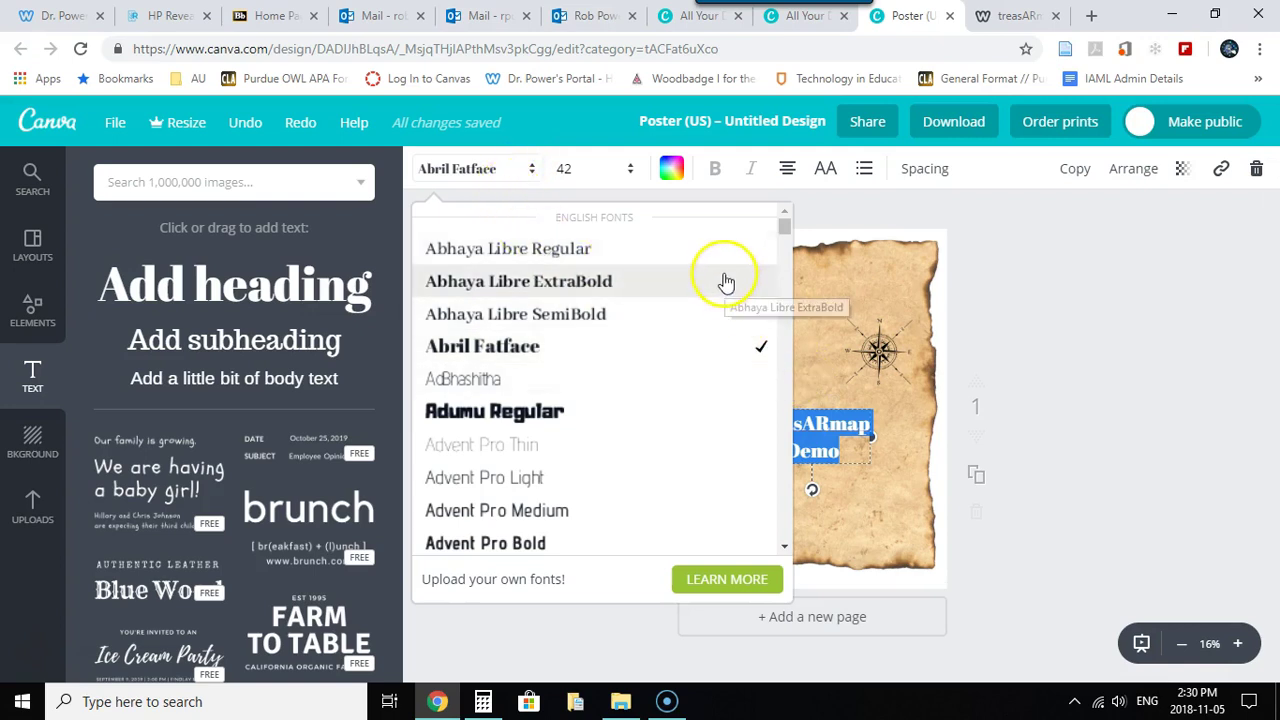
pyautogui.moveTo(786, 229); pyautogui.dragTo(790, 255)
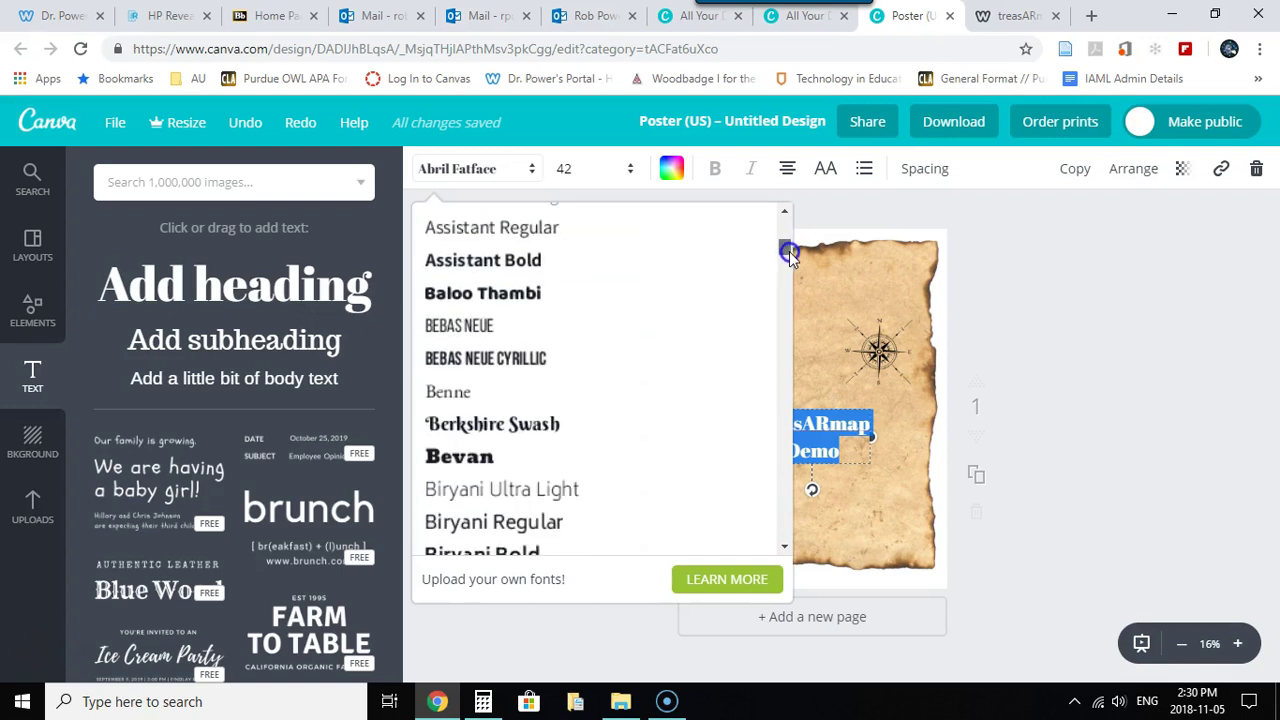
pyautogui.moveTo(789, 255); pyautogui.dragTo(789, 252)
pyautogui.click(512, 426)
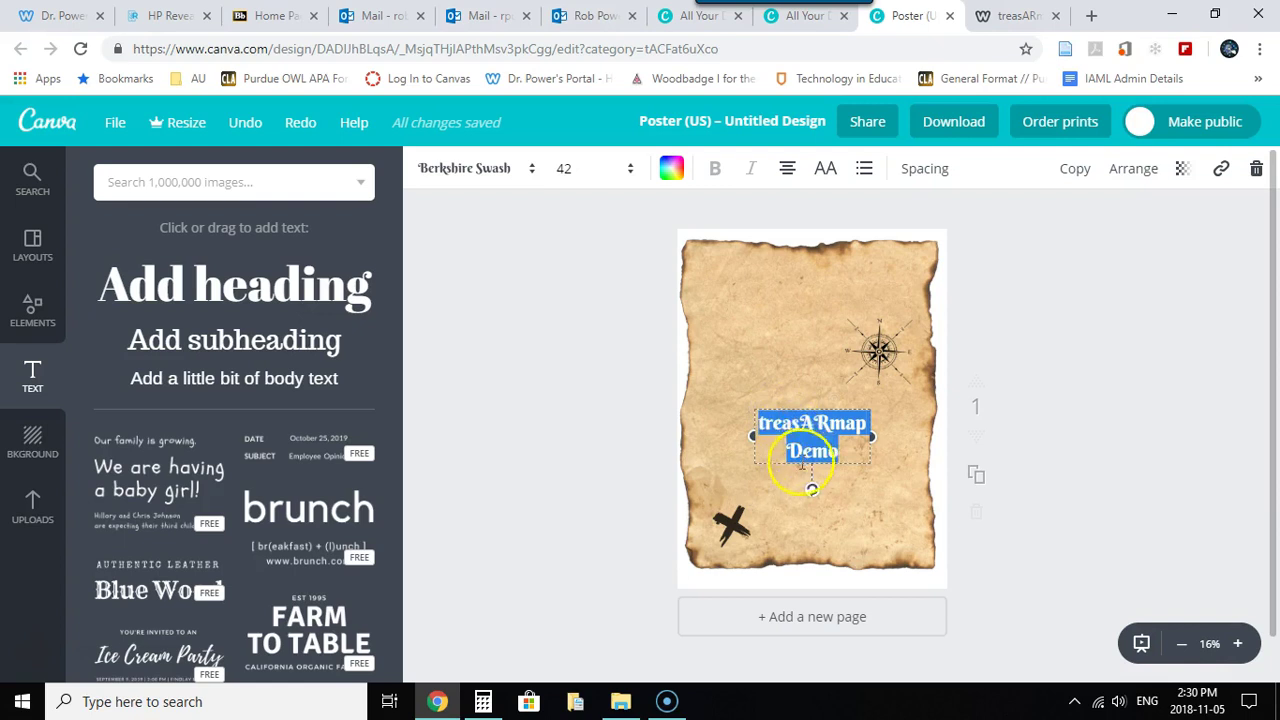
pyautogui.moveTo(785, 443); pyautogui.dragTo(791, 309)
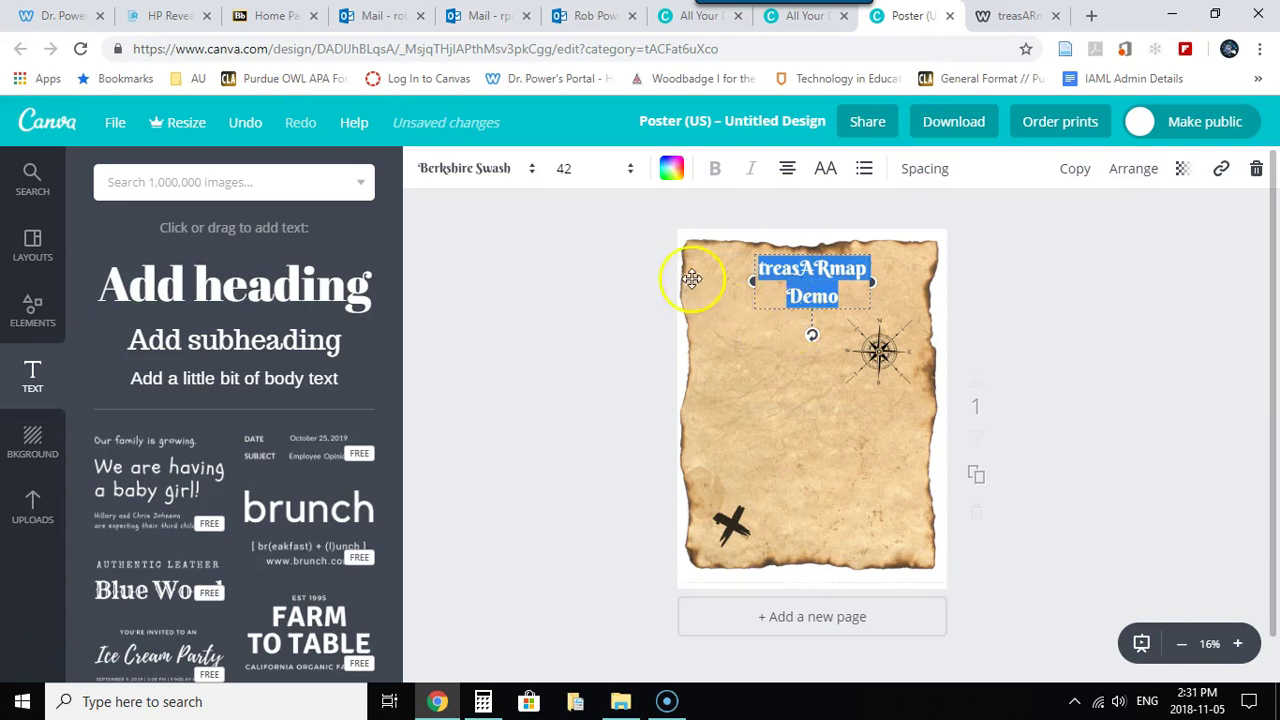
# Set the title to font size 56, fine-tune its position, and nudge the X mark slightly
pyautogui.click(631, 172)
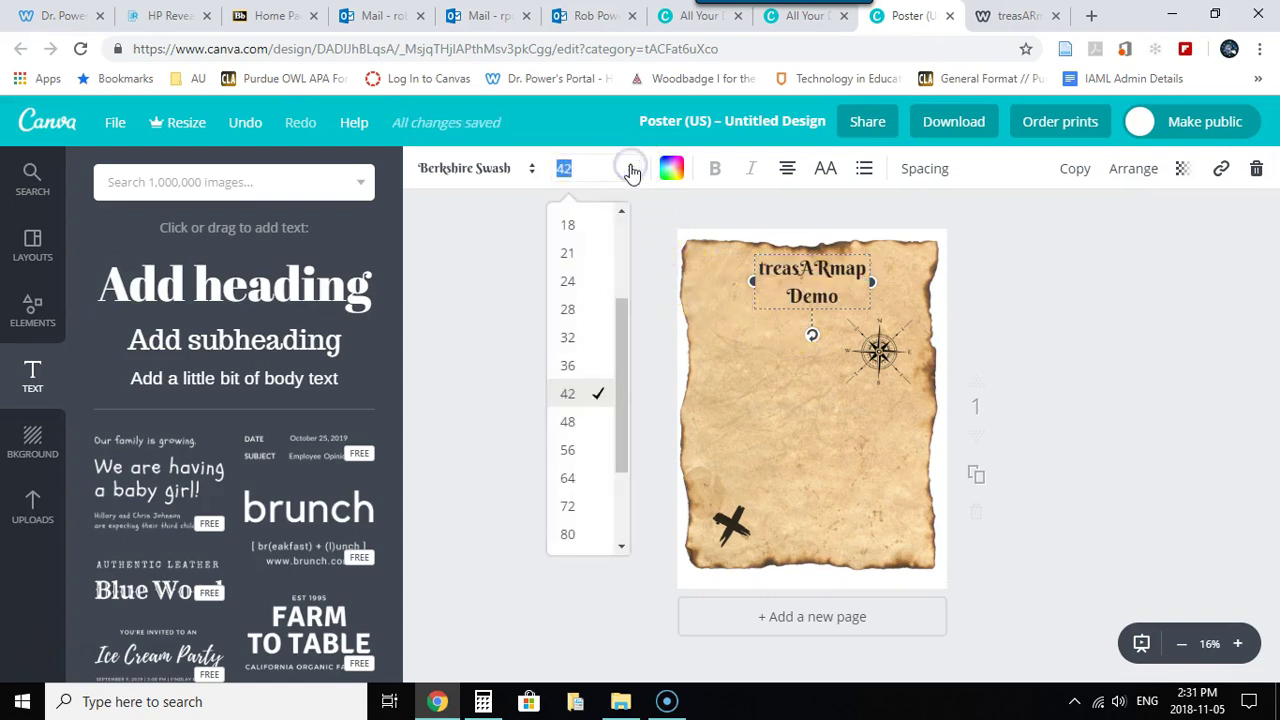
pyautogui.click(573, 450)
pyautogui.click(558, 408)
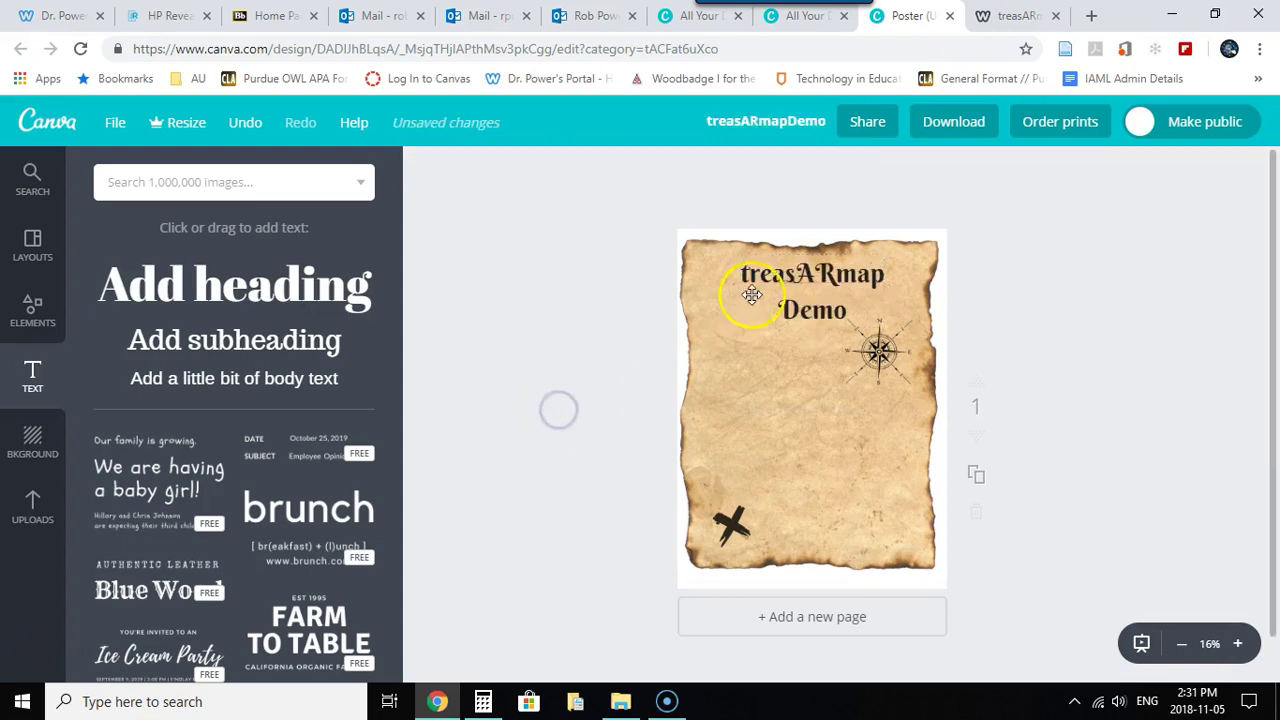
pyautogui.moveTo(763, 277)
pyautogui.mouseDown()
pyautogui.moveTo(765, 262)
pyautogui.moveTo(776, 274)
pyautogui.mouseUp()
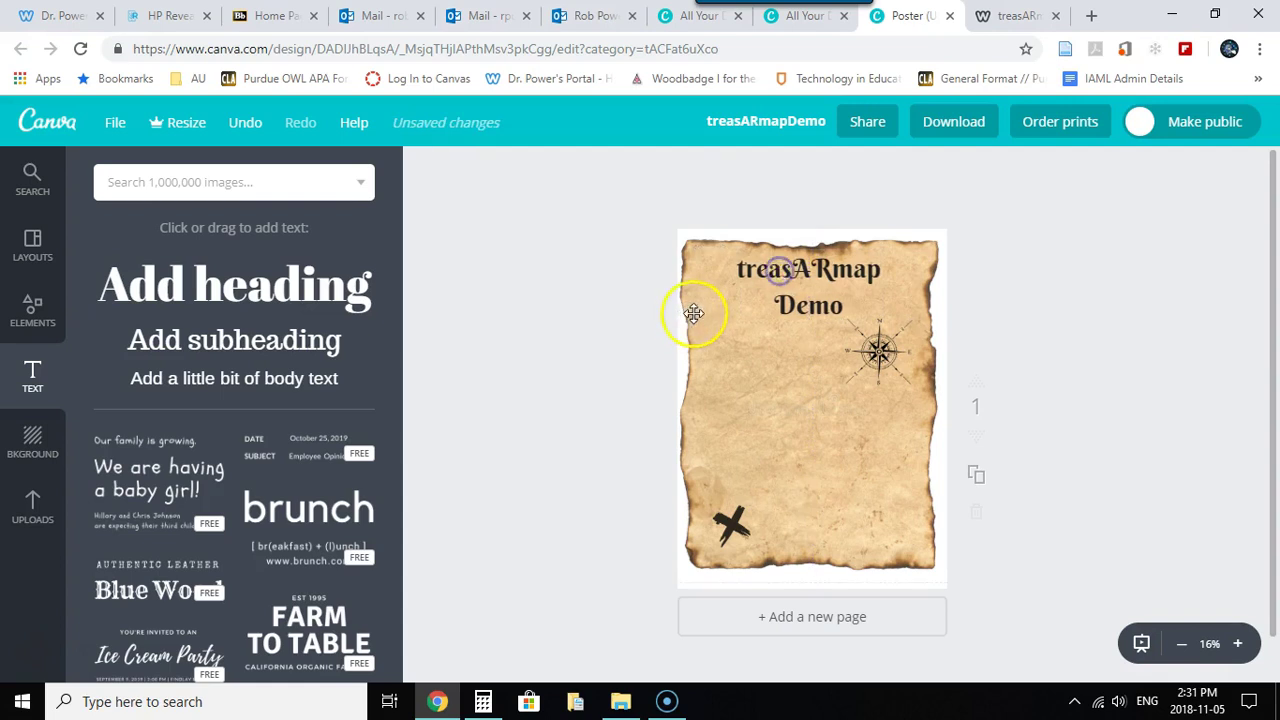
pyautogui.click(606, 297)
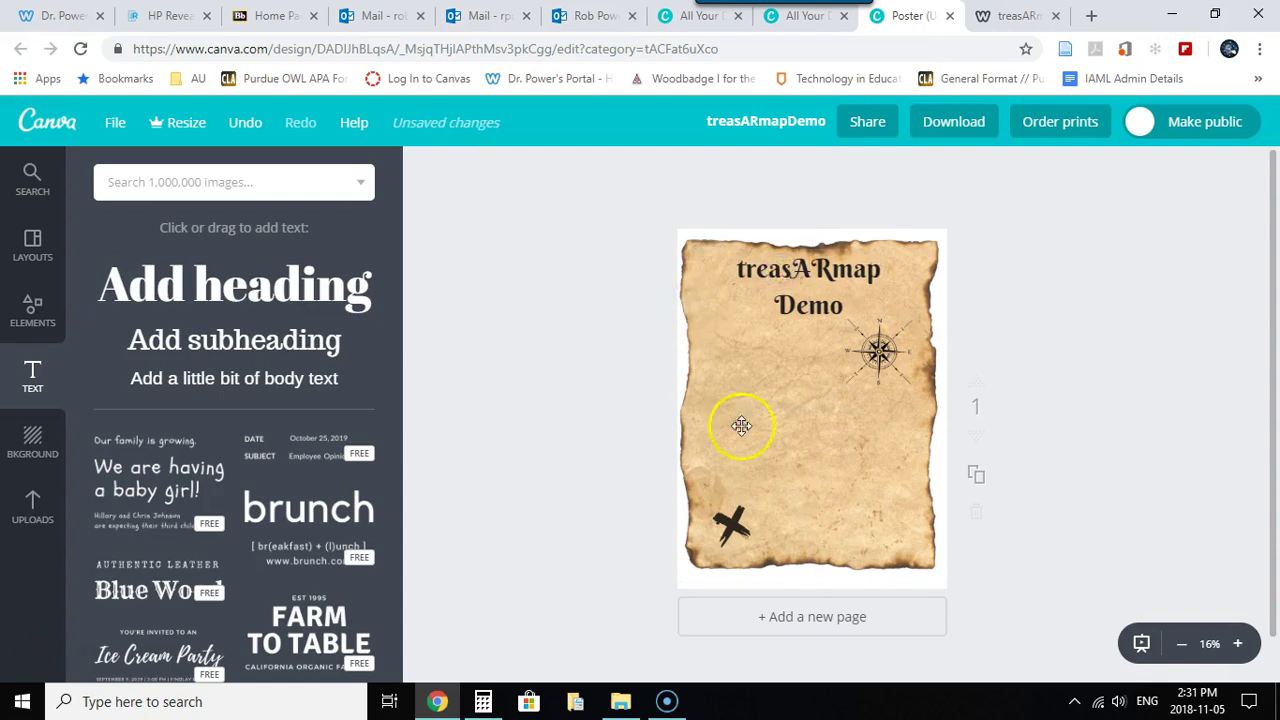
pyautogui.moveTo(737, 523); pyautogui.dragTo(728, 516)
pyautogui.click(563, 466)
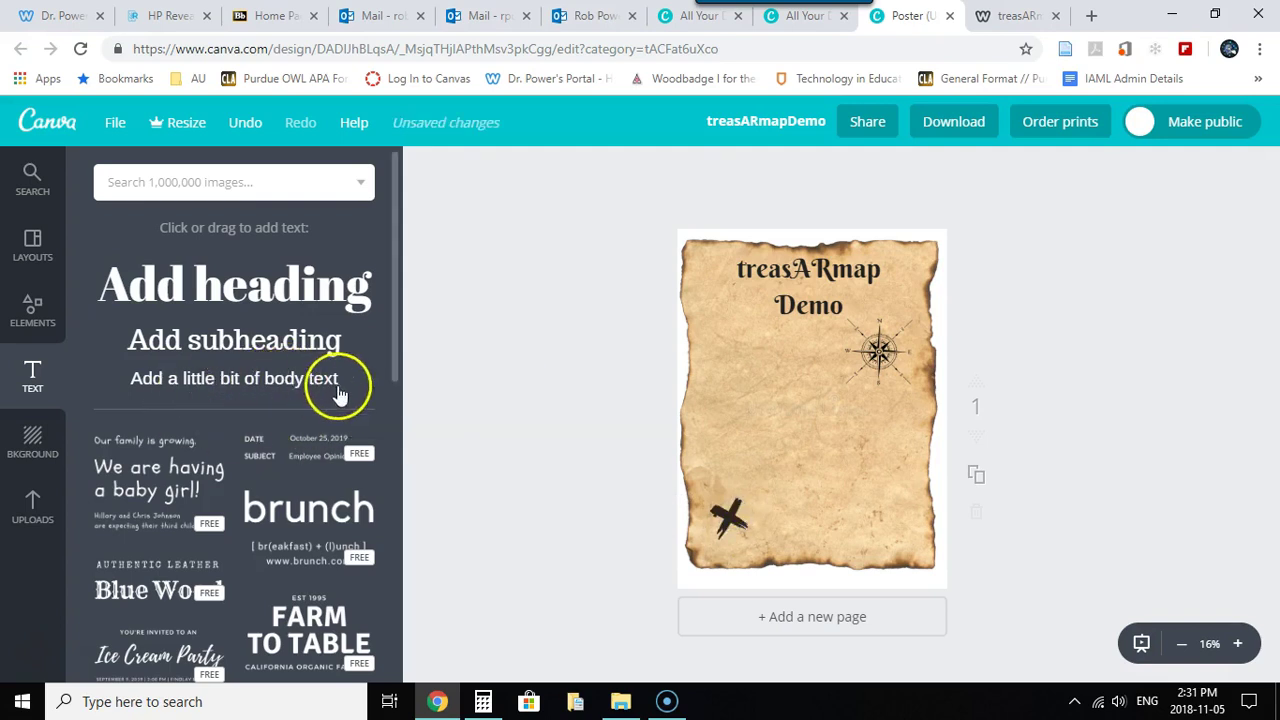
# Add a body-text box to the poster and zoom in on it
pyautogui.click(251, 380)
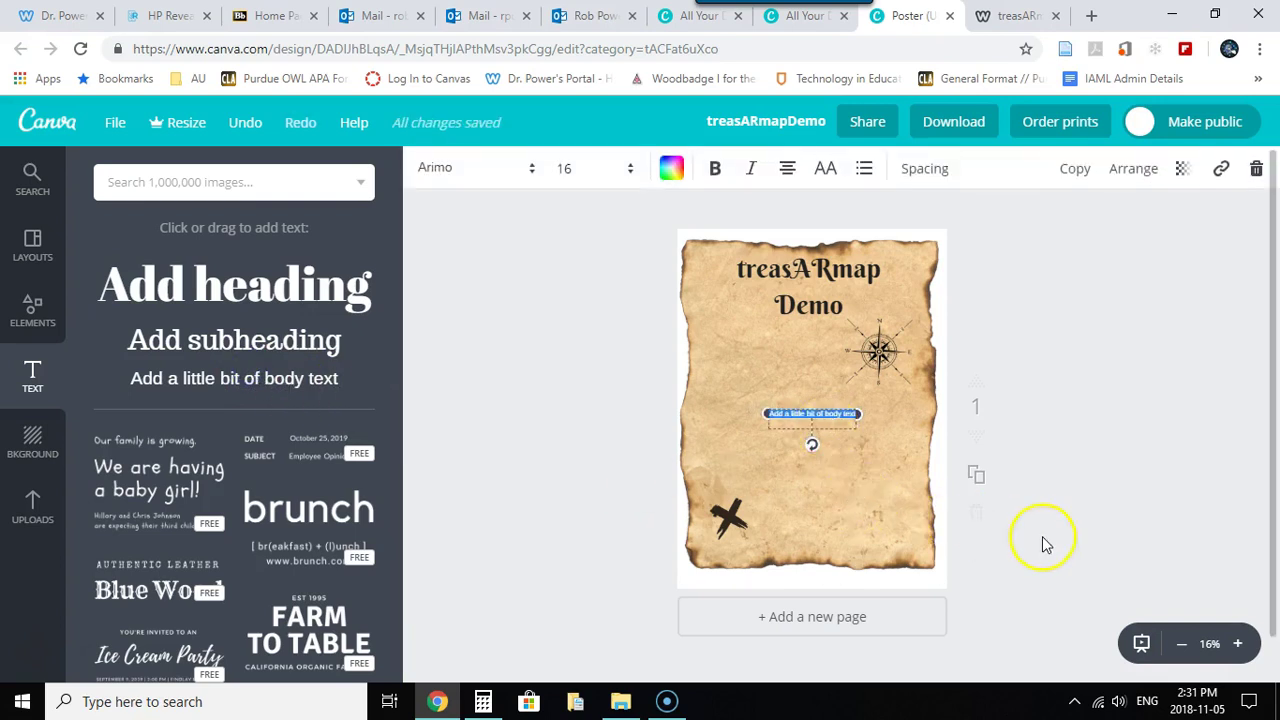
pyautogui.click(1238, 645)
pyautogui.click(1238, 645)
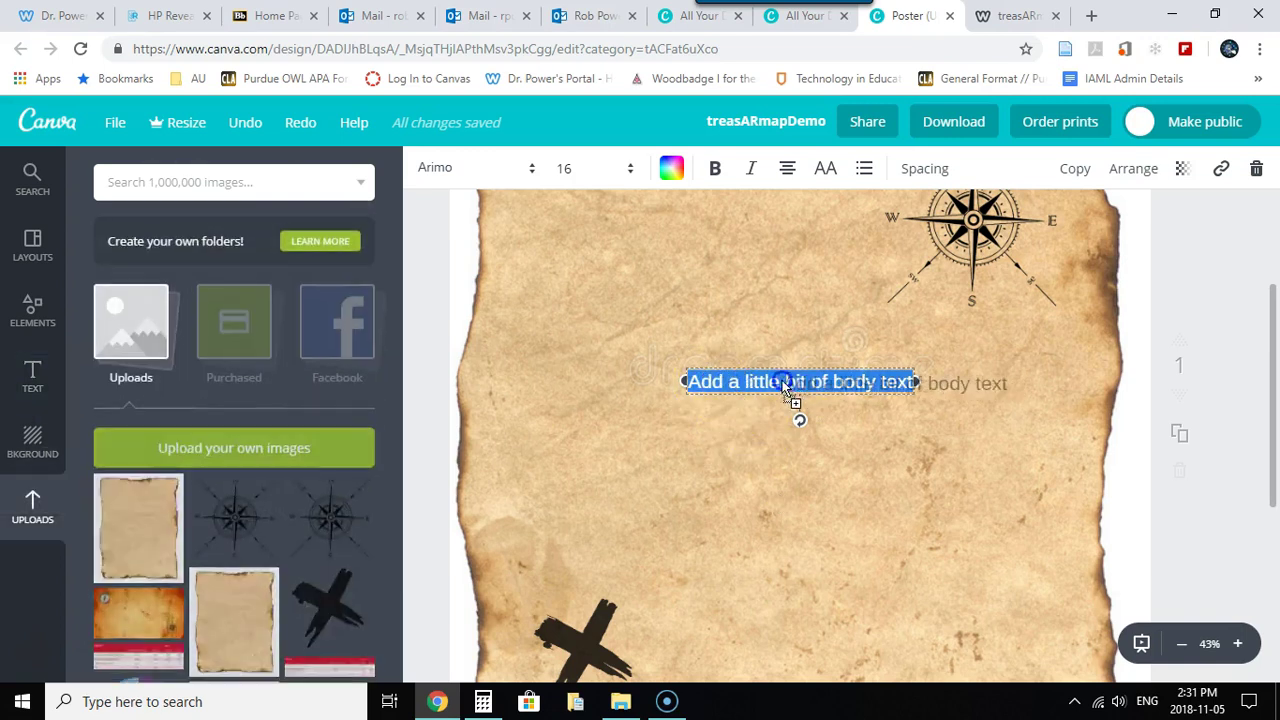
# Replace the placeholder with 'Download the HP Reveal App', a follow-me credit line, and 'Point and Scan with HP Reveal'
pyautogui.click(701, 381)
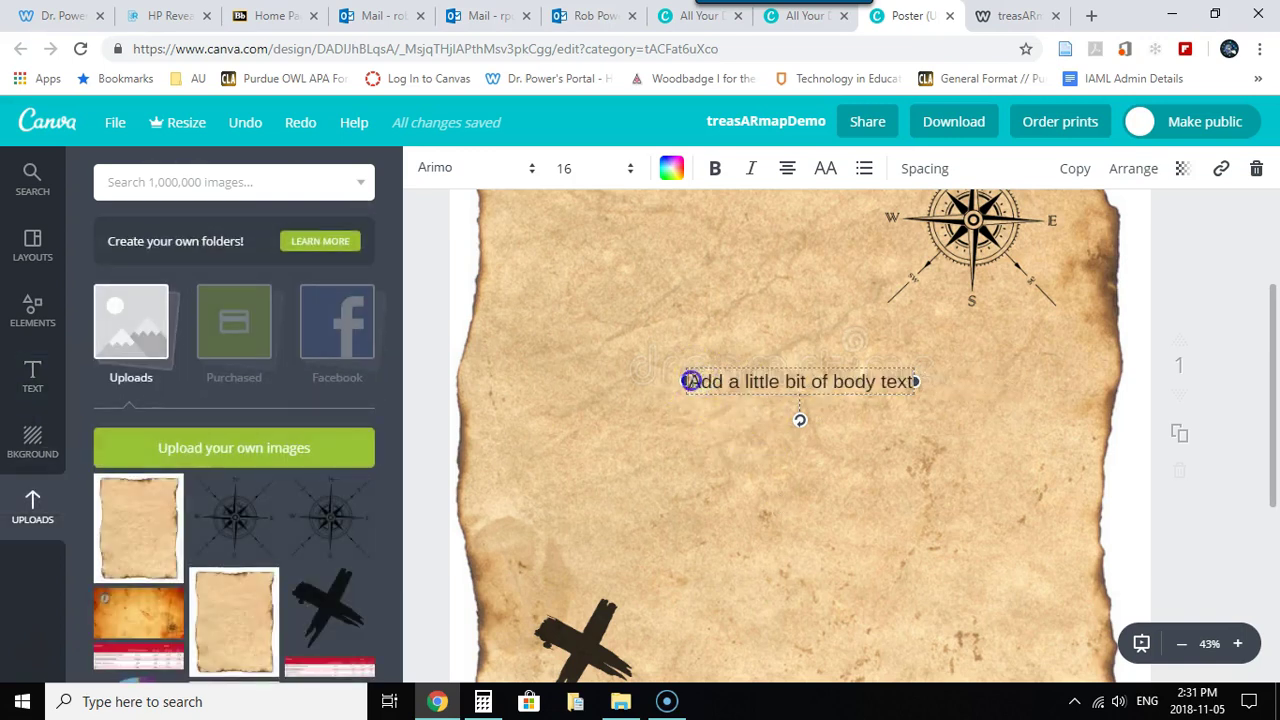
pyautogui.moveTo(690, 381); pyautogui.dragTo(784, 383)
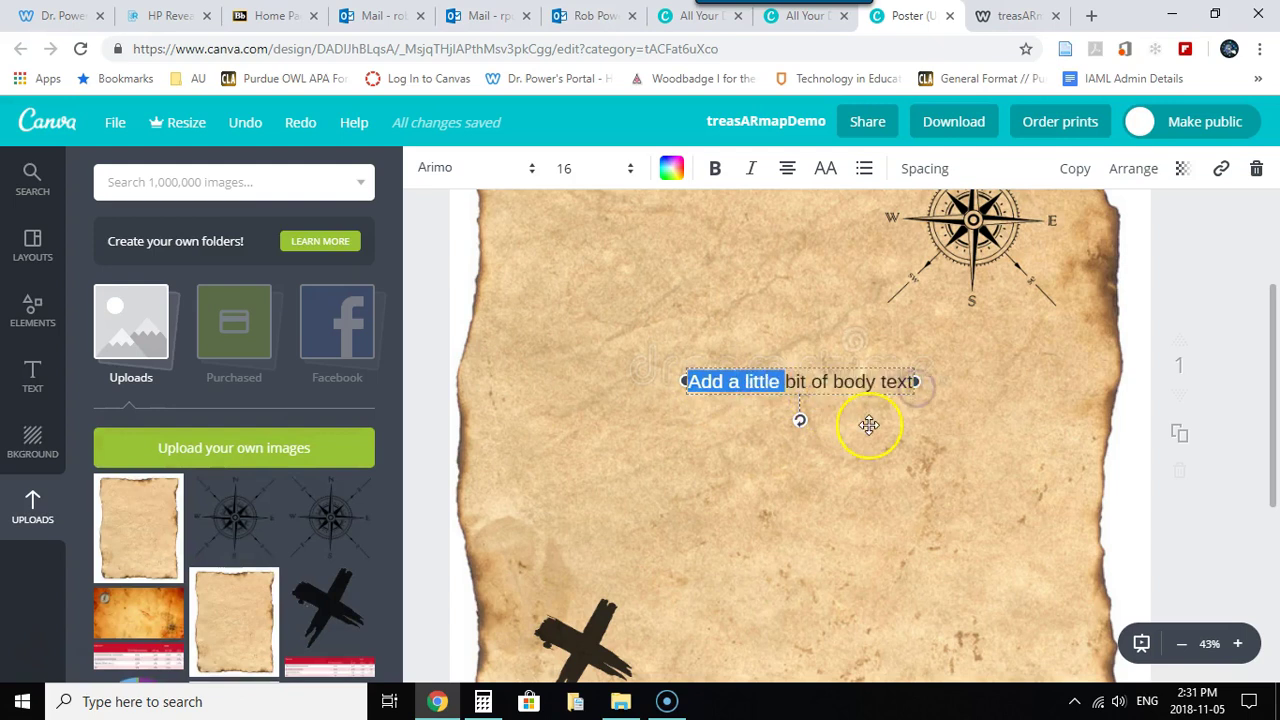
pyautogui.press('Delete')
pyautogui.press('Delete')
pyautogui.press('Delete')
pyautogui.press('Delete')
pyautogui.press('Delete')
pyautogui.press('Delete')
pyautogui.press('Delete')
pyautogui.press('Delete')
pyautogui.press('Delete')
pyautogui.press('Delete')
pyautogui.press('Delete')
pyautogui.press('Delete')
pyautogui.press('Delete')
pyautogui.press('Delete')
pyautogui.press('Delete')
pyautogui.press('Delete')
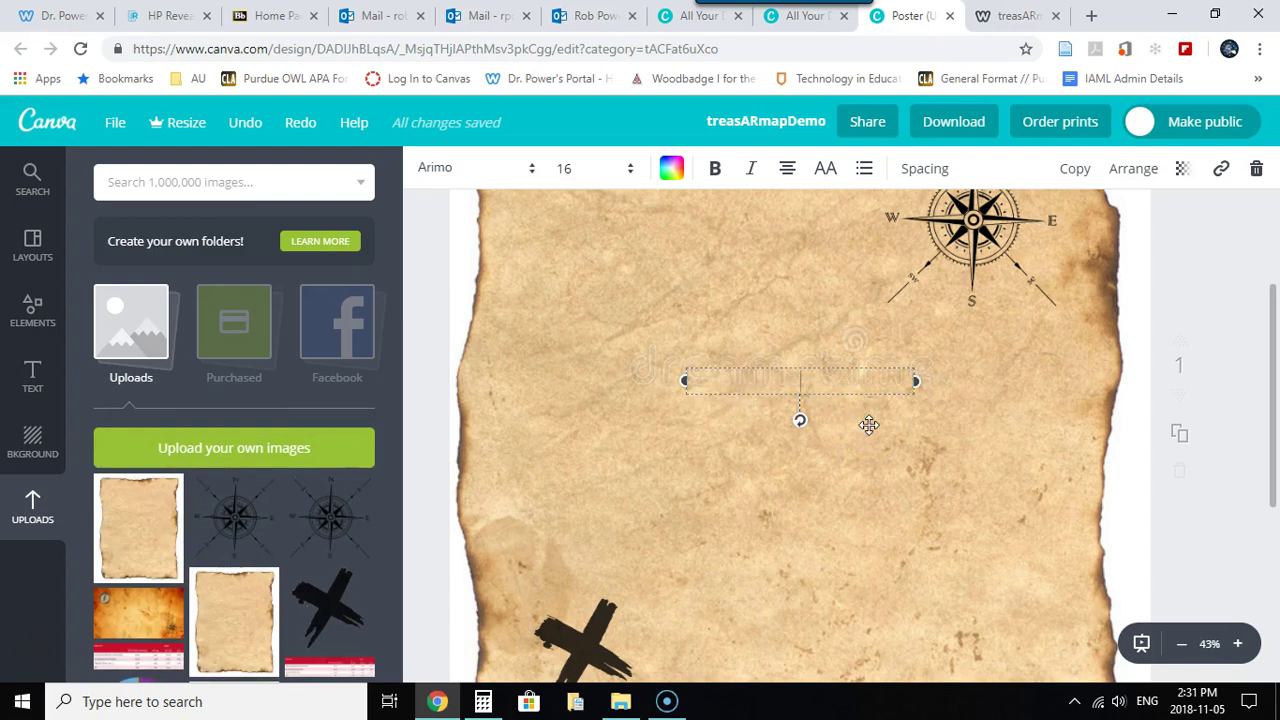
pyautogui.write('Download the HP Reve')
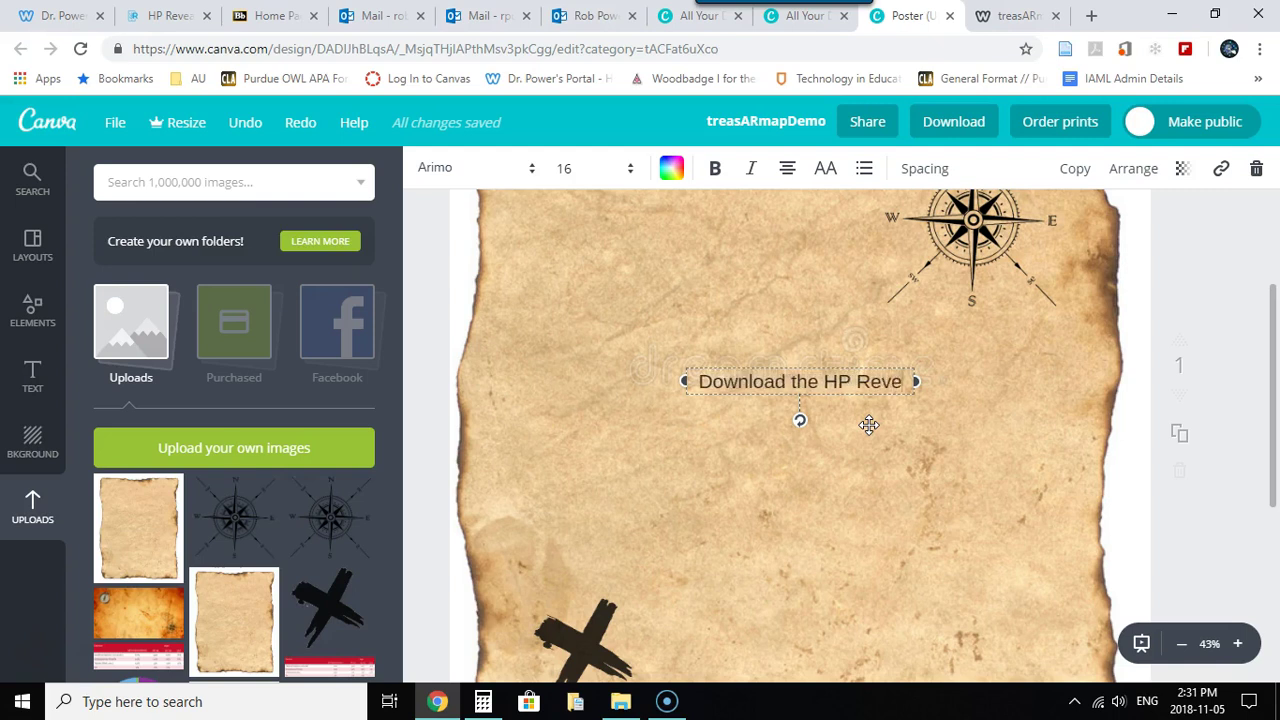
pyautogui.write('al App')
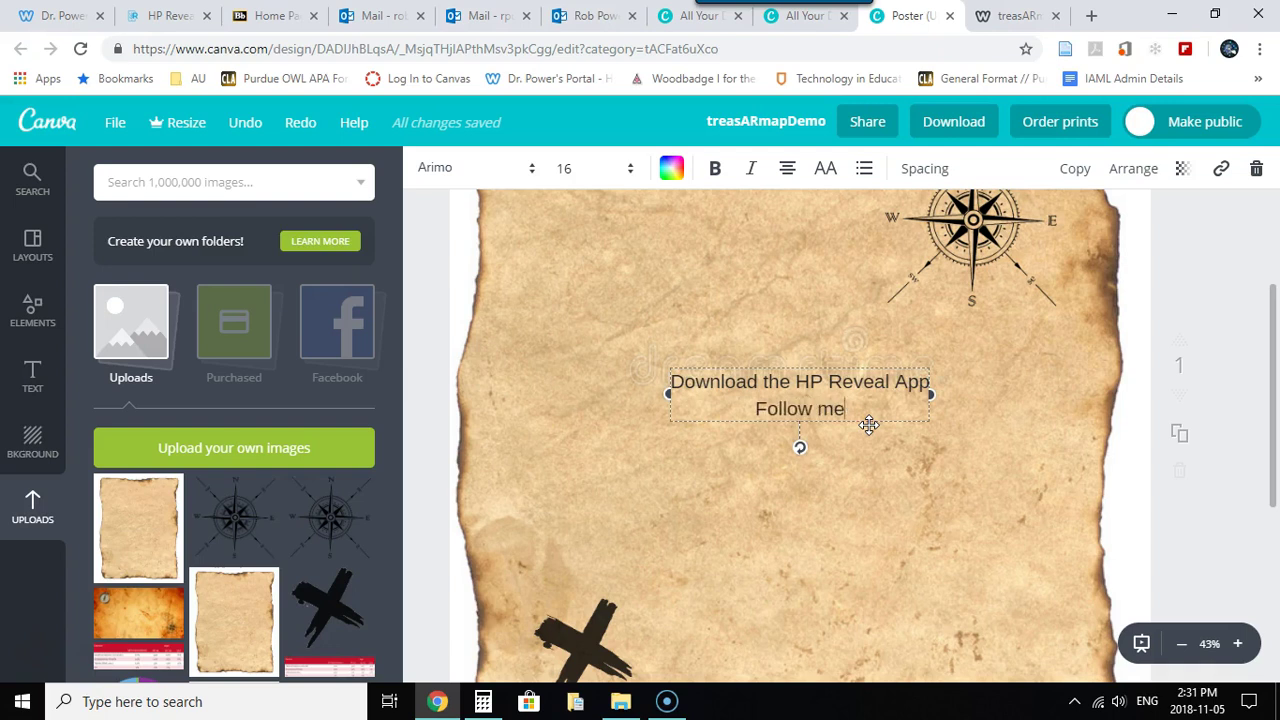
pyautogui.write('Follow me (Rob')
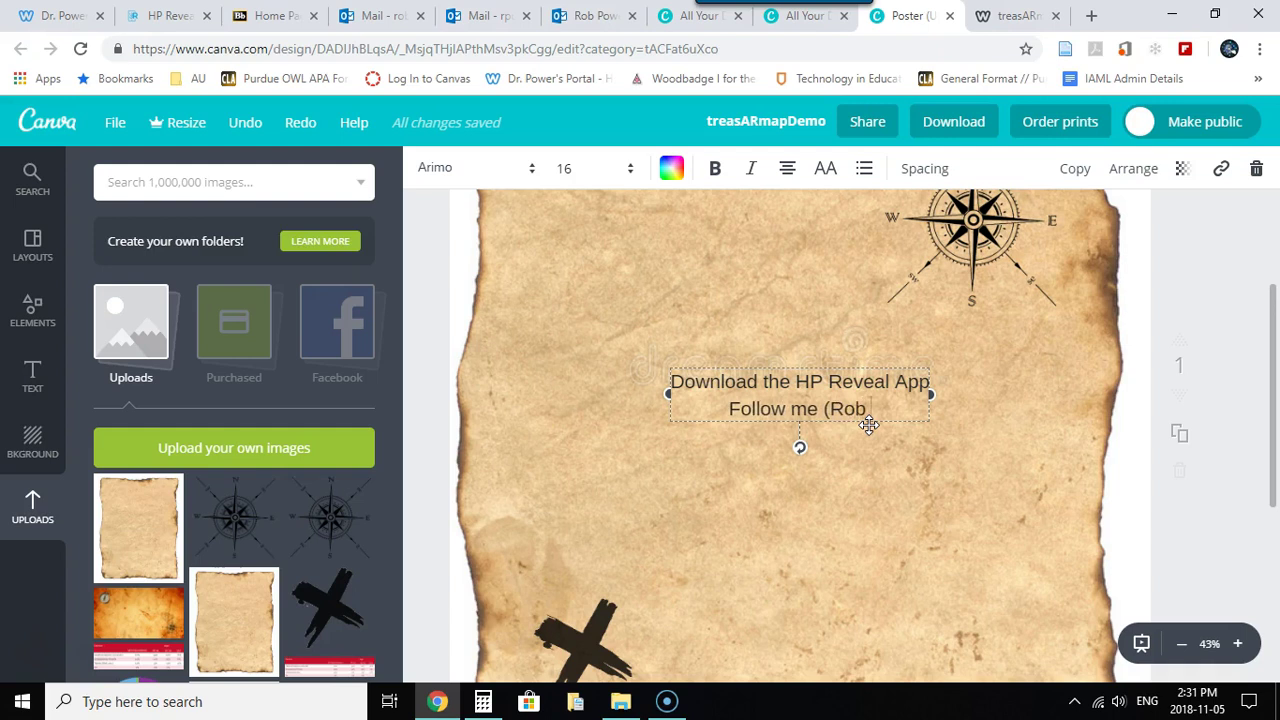
pyautogui.write(' Power, EdD')
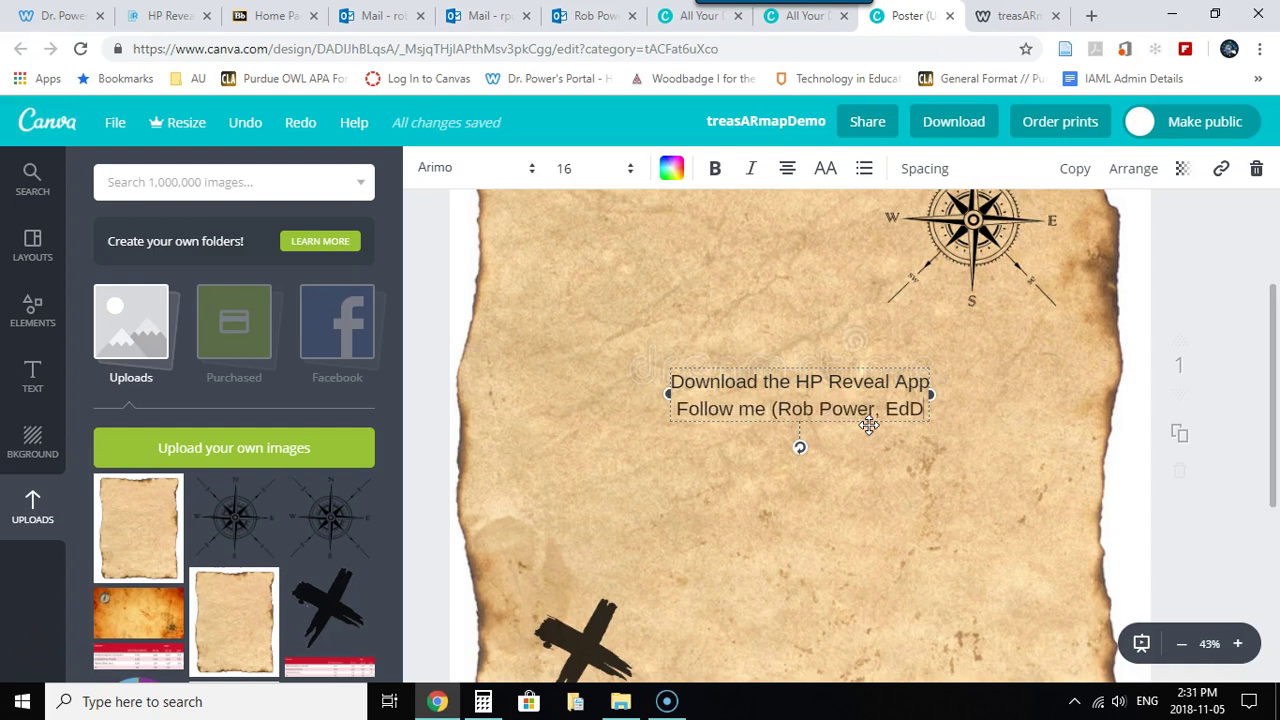
pyautogui.write(')')
pyautogui.press('Return')
pyautogui.write('Point and Scan with ')
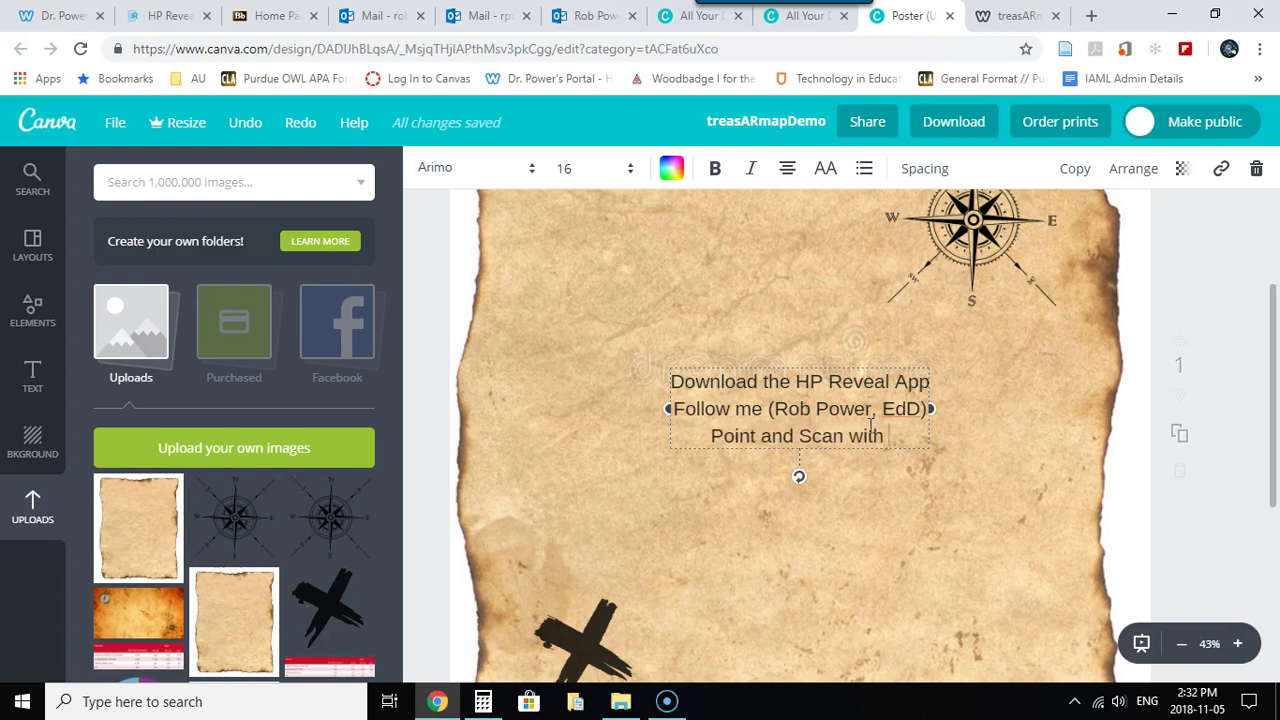
pyautogui.write('HP Reveal')
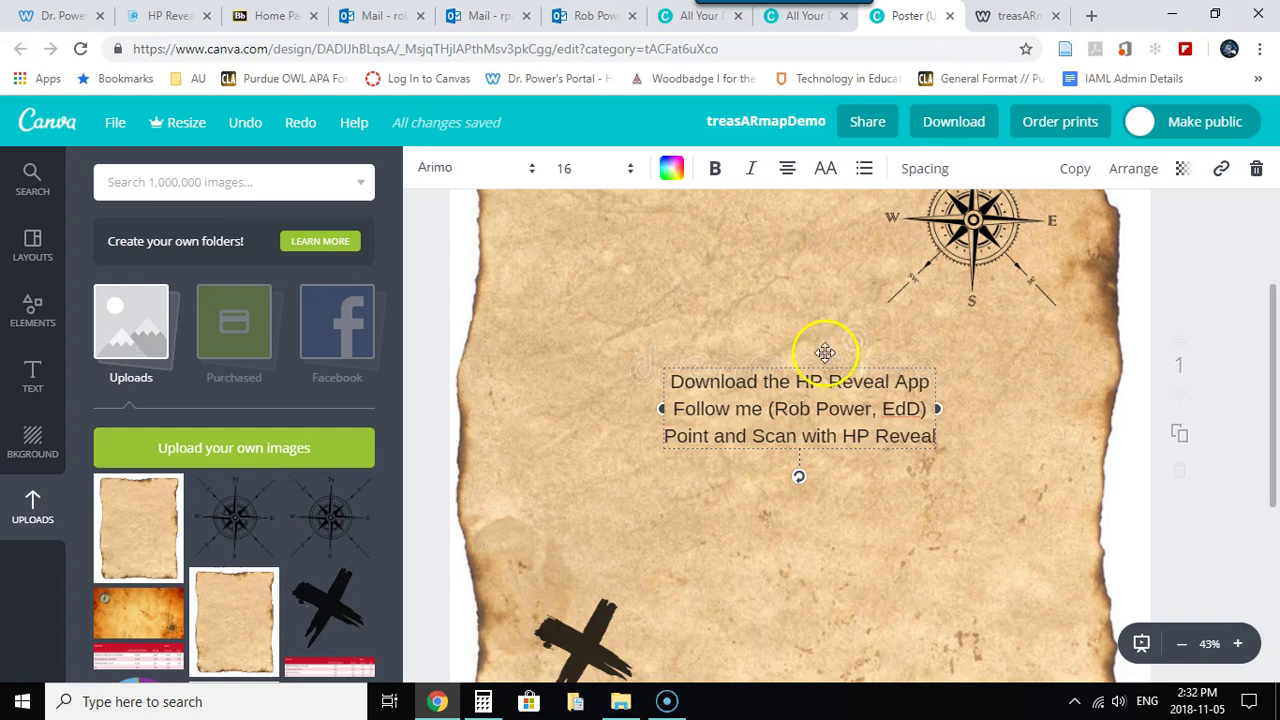
# Drag the instruction block to the bottom of the parchment beside the X, then zoom back out
pyautogui.scroll(-3, 777, 350)
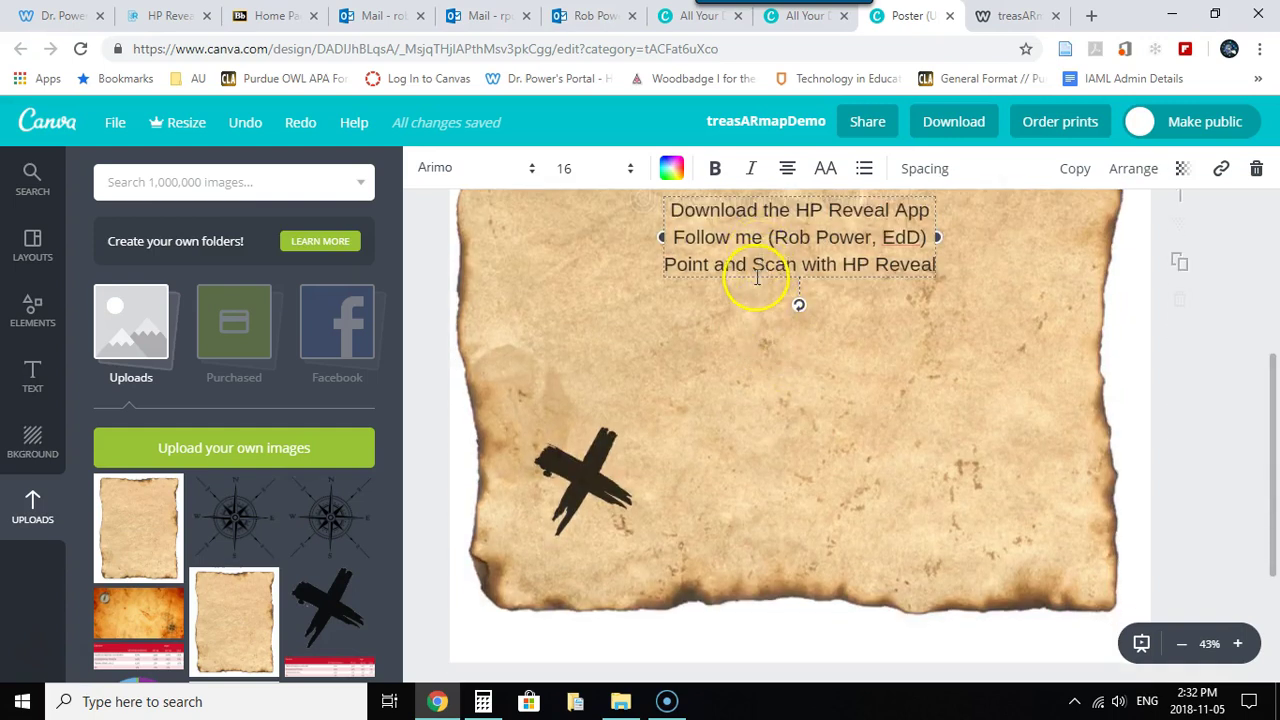
pyautogui.moveTo(750, 280); pyautogui.dragTo(765, 569)
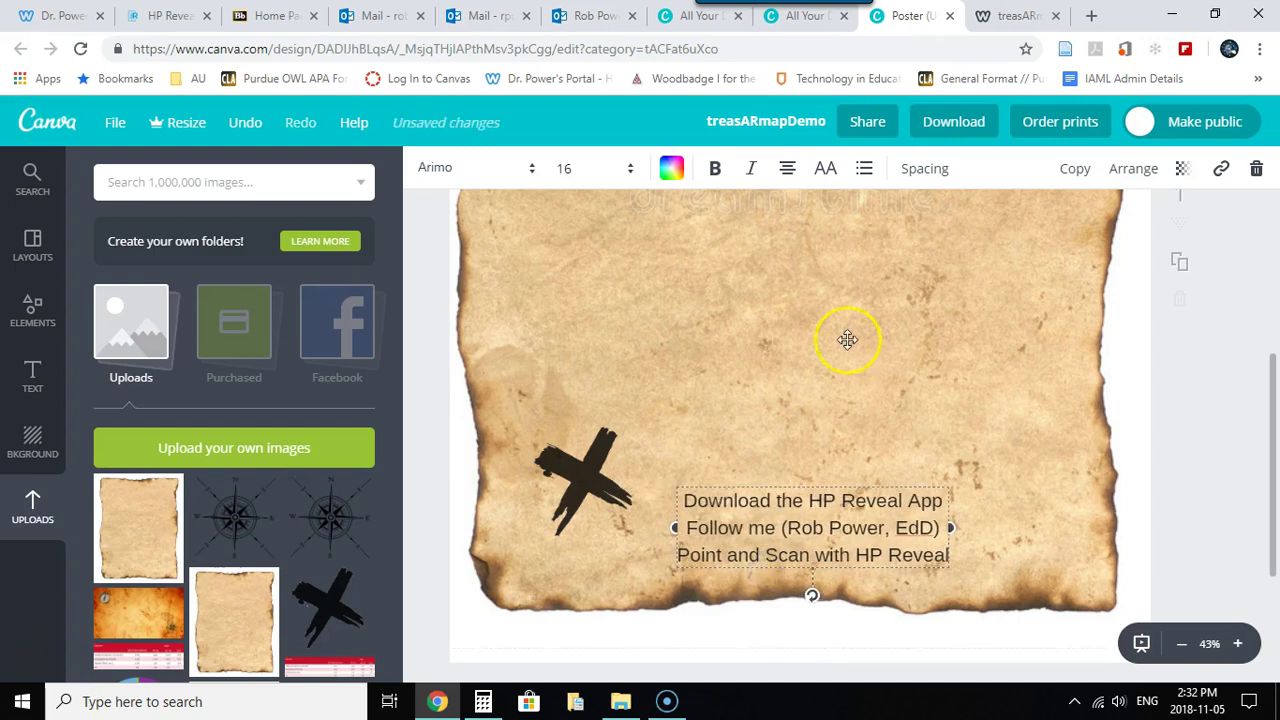
pyautogui.click(1211, 357)
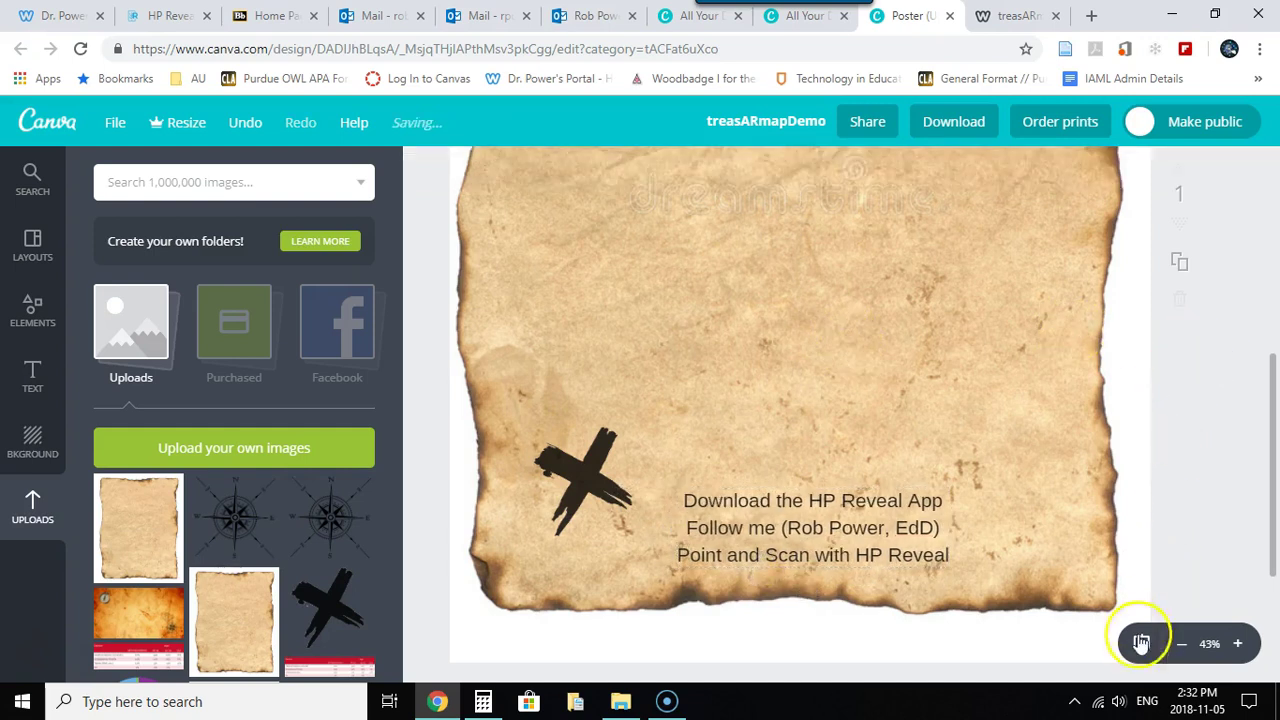
pyautogui.click(1181, 644)
pyautogui.click(1181, 644)
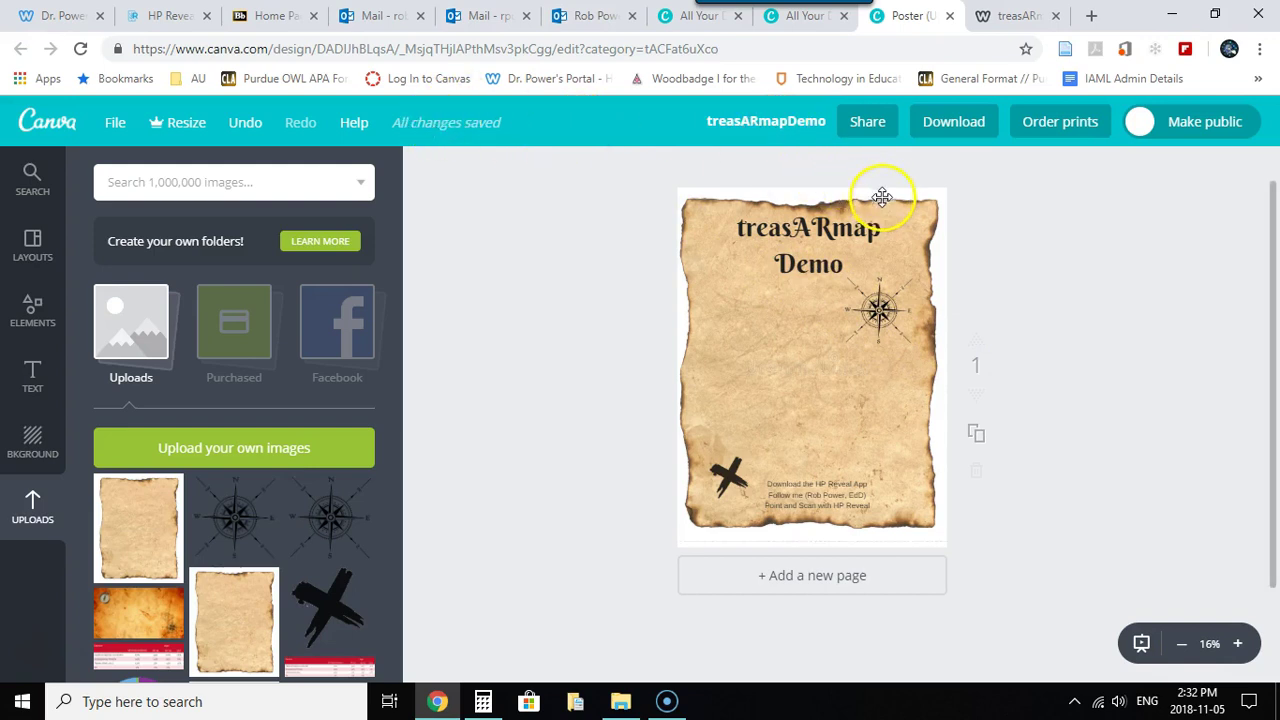
# Download the poster as a PNG file and dismiss the printing promotion
pyautogui.click(968, 126)
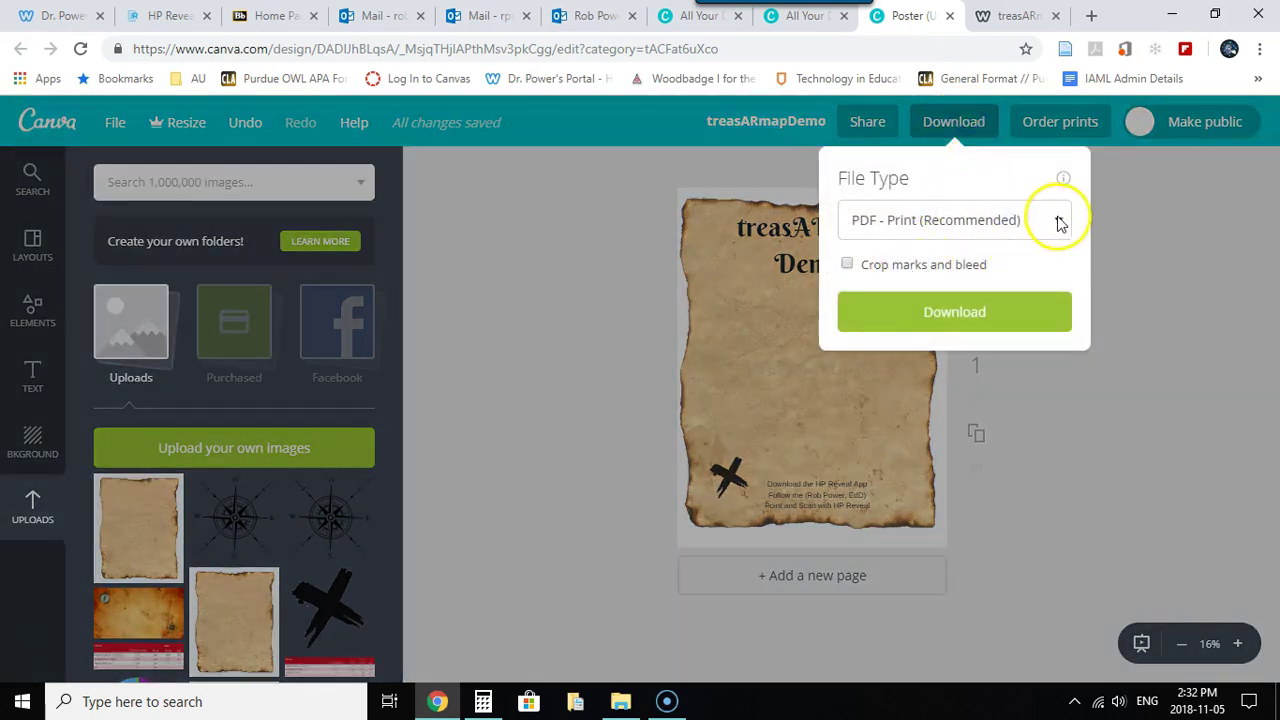
pyautogui.click(1059, 220)
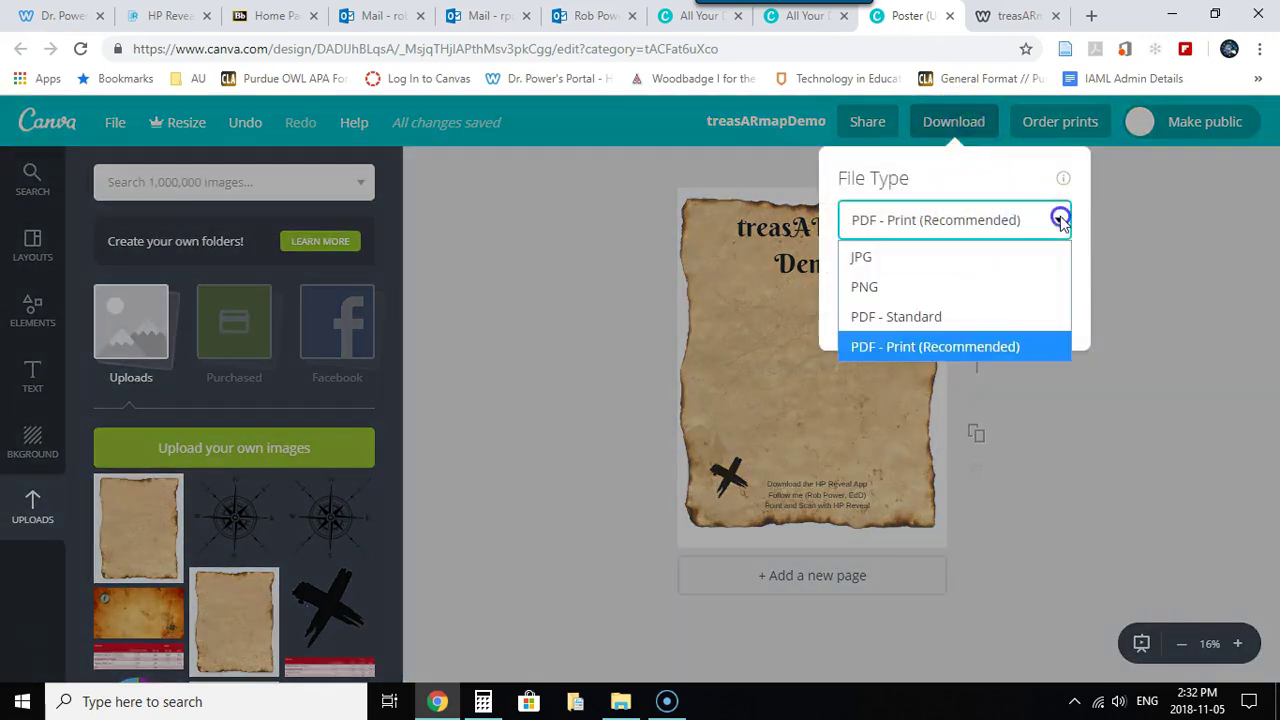
pyautogui.click(884, 286)
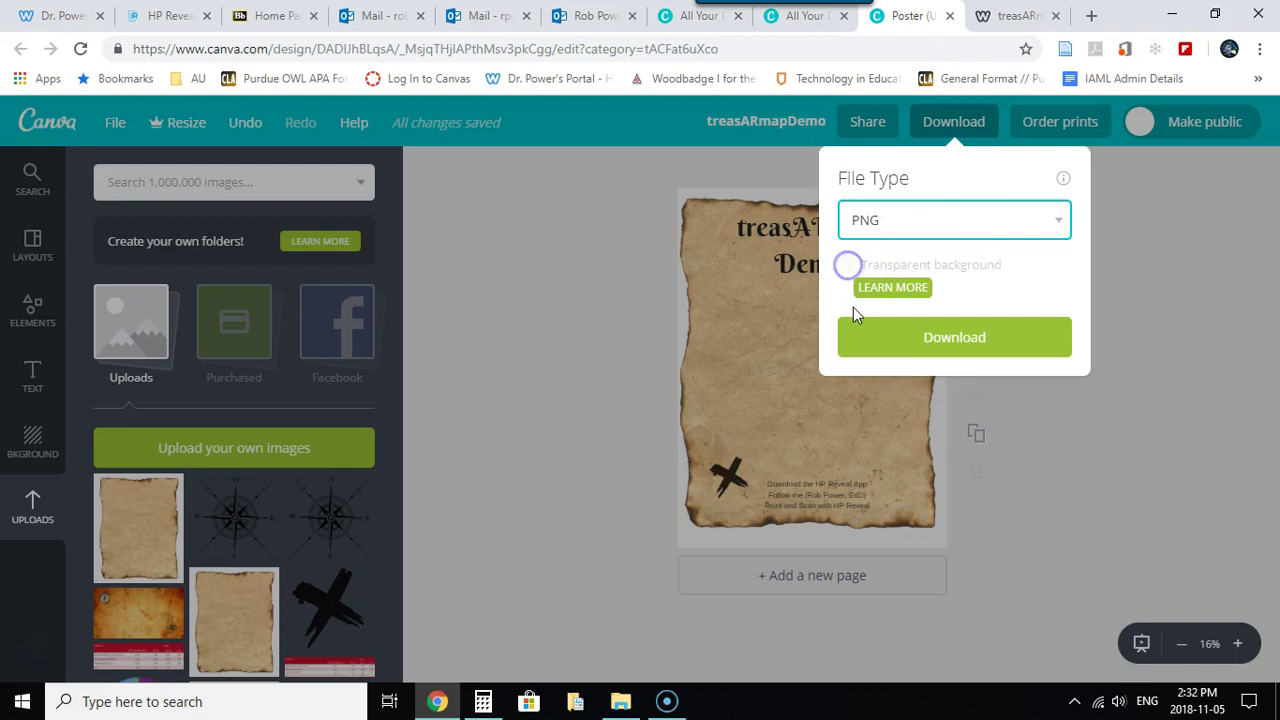
pyautogui.click(937, 337)
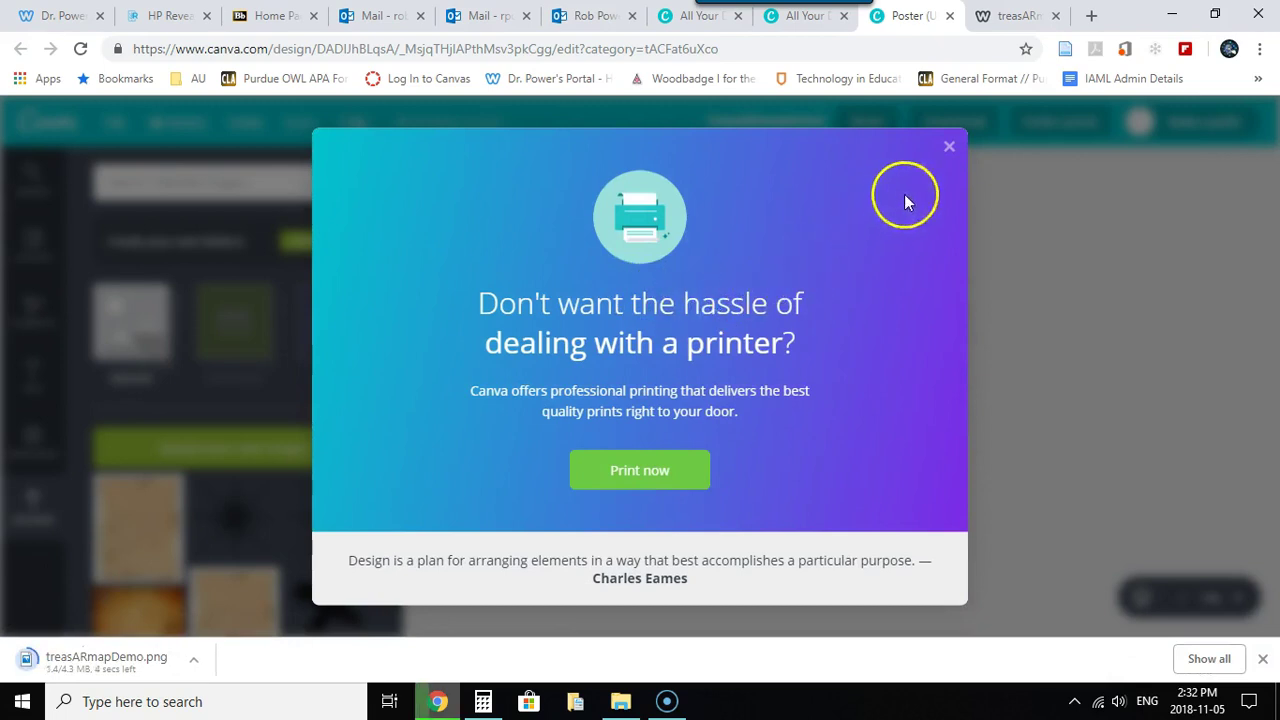
pyautogui.click(950, 150)
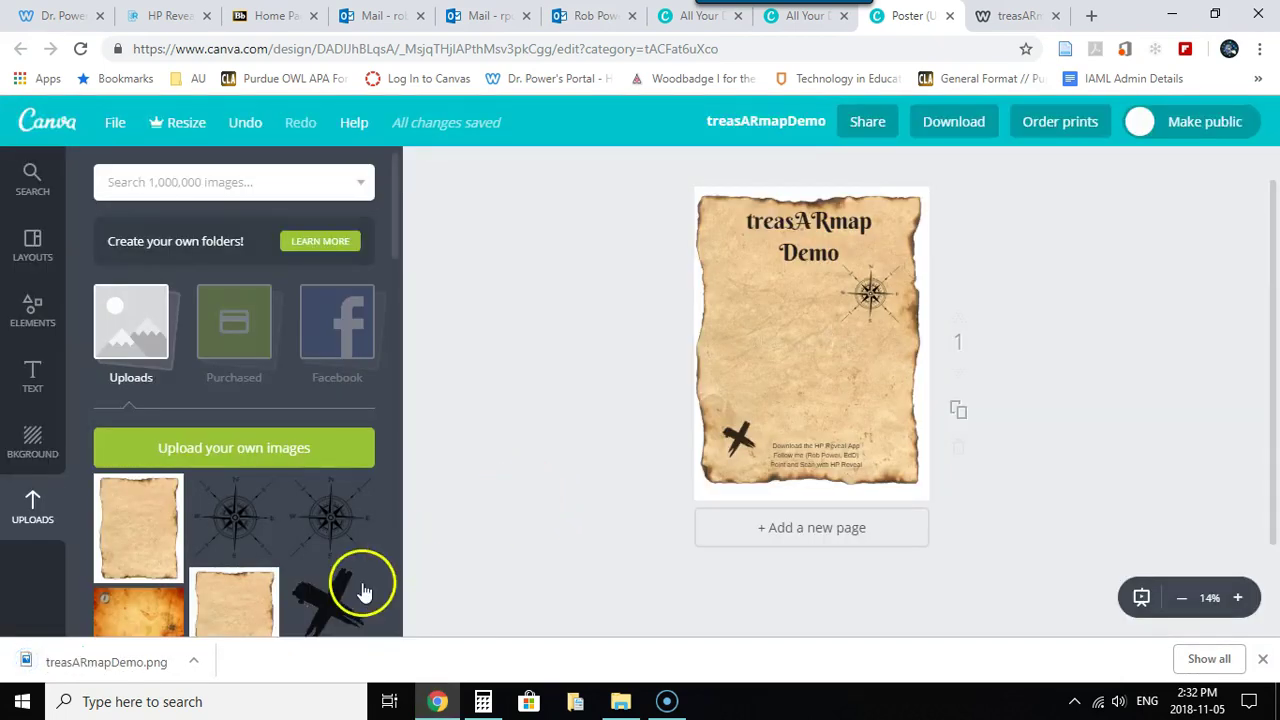